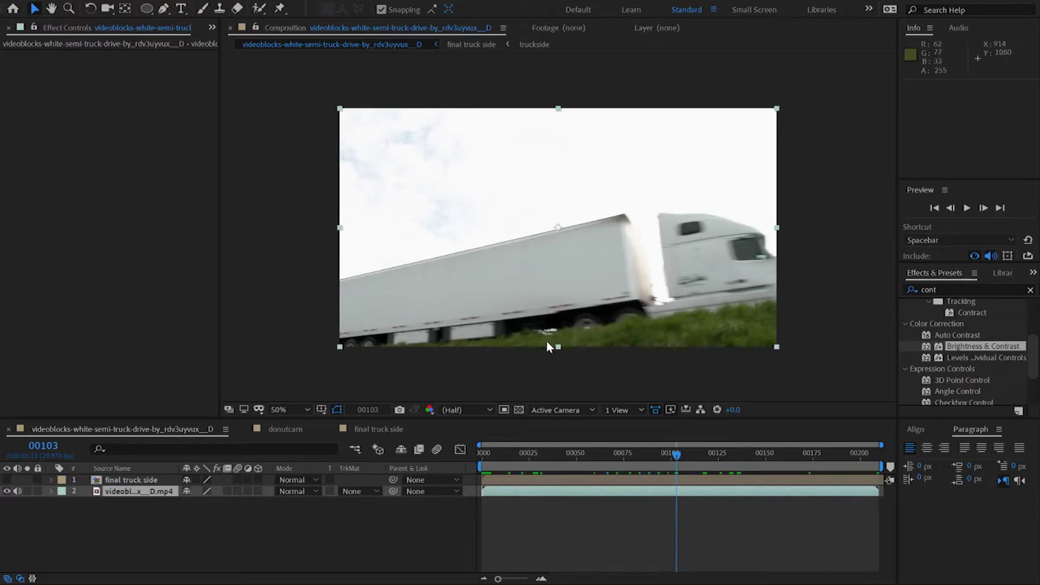
Return to about frame 10 and drag Brightness & Contrast toward the truck video layer.
left_click_drag(676, 454, 498, 467)
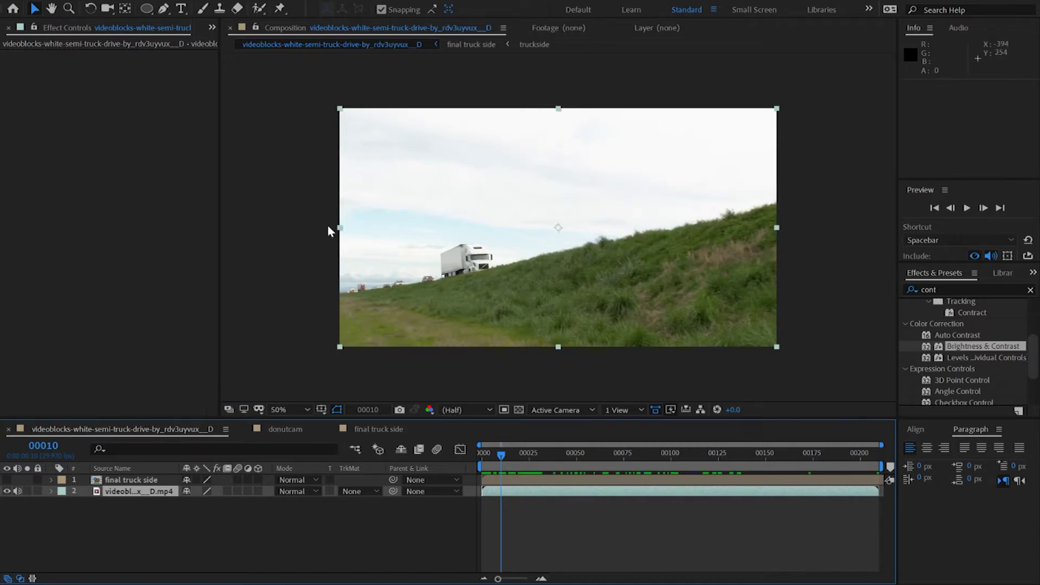
left_click_drag(928, 349, 535, 491)
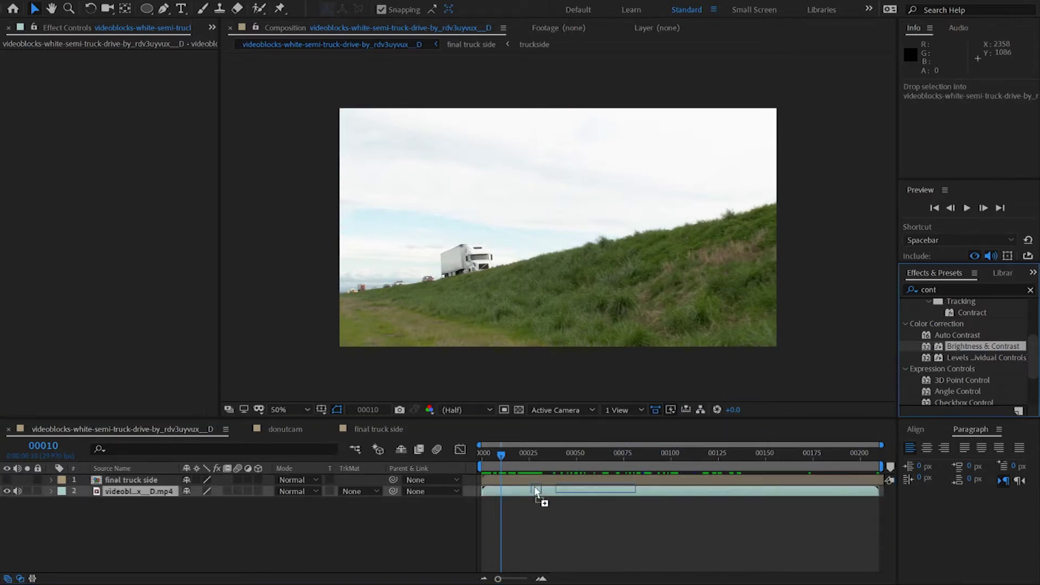
Apply Brightness & Contrast to the truck video with Contrast 49 and Brightness -67.
left_click_drag(535, 491, 537, 492)
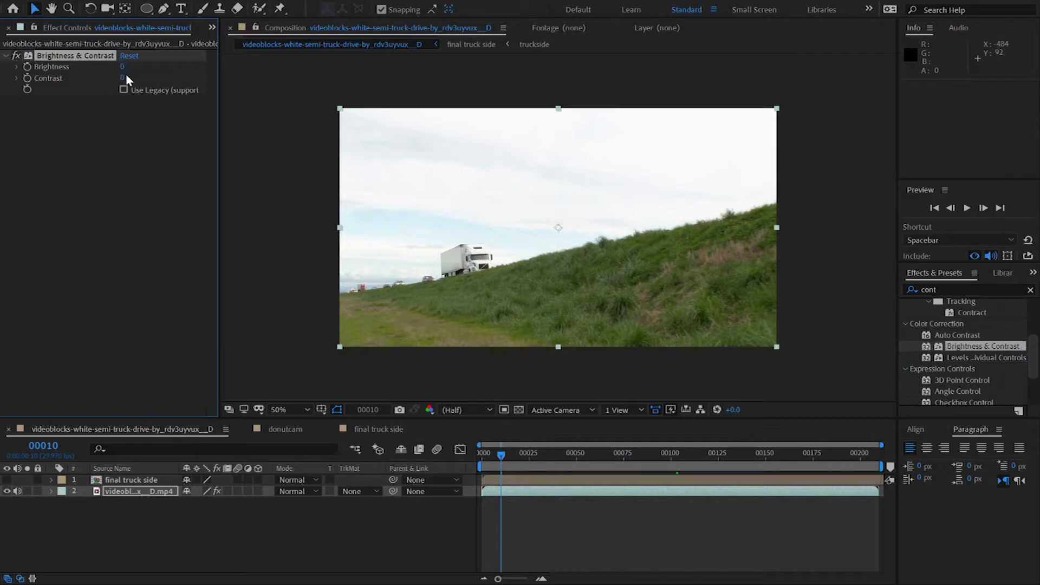
left_click_drag(123, 80, 229, 95)
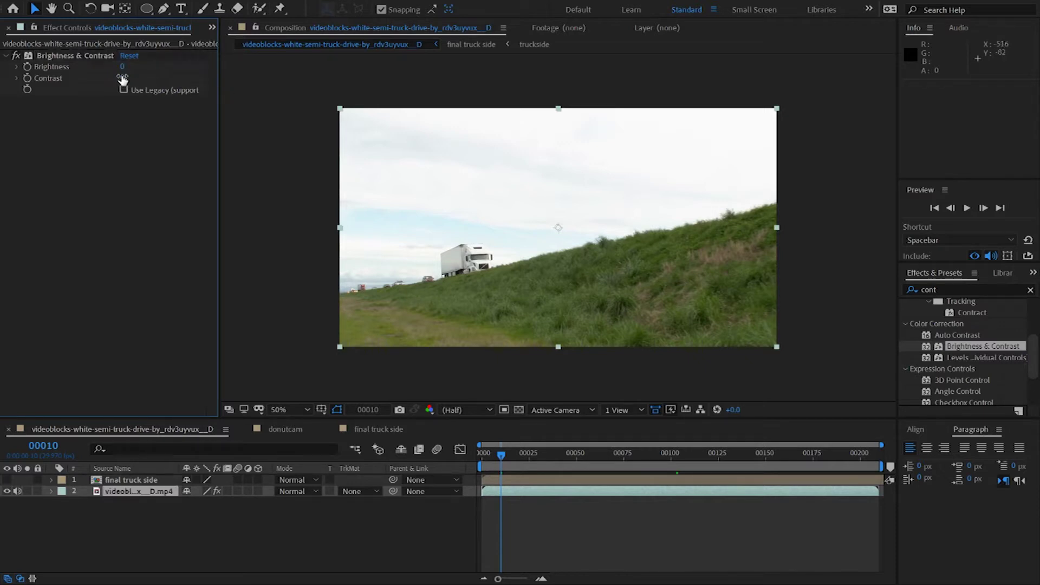
left_click_drag(153, 80, 186, 81)
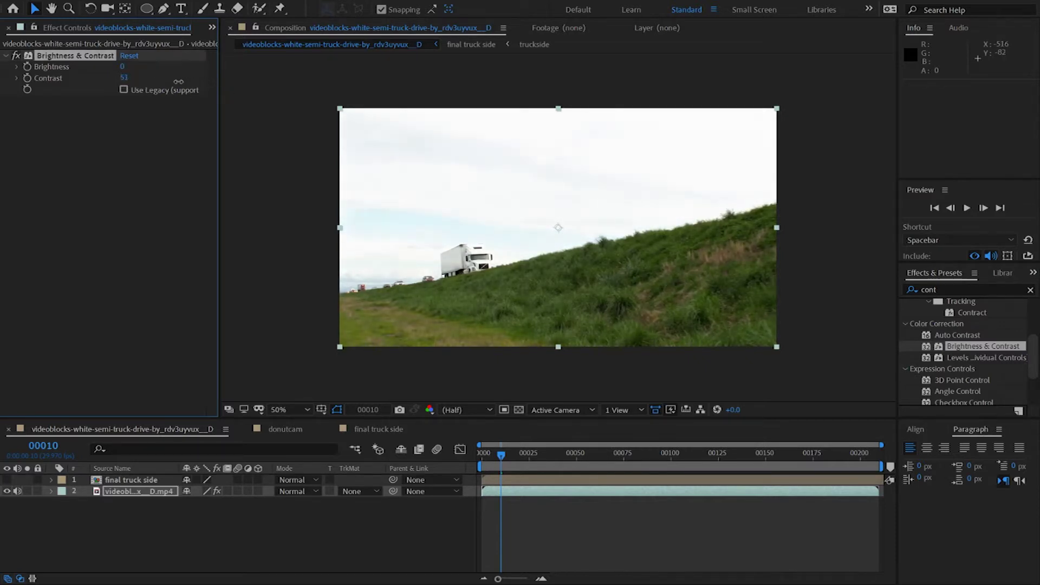
left_click_drag(125, 68, 84, 67)
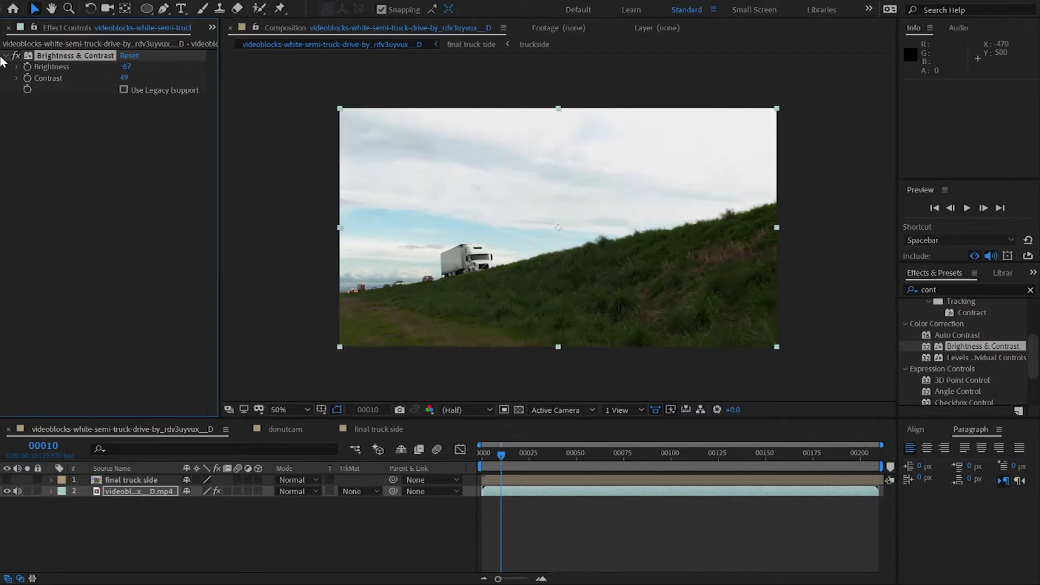
Compare the grade by toggling the effect off and on, then scrub through the shot.
left_click(17, 55)
left_click(17, 55)
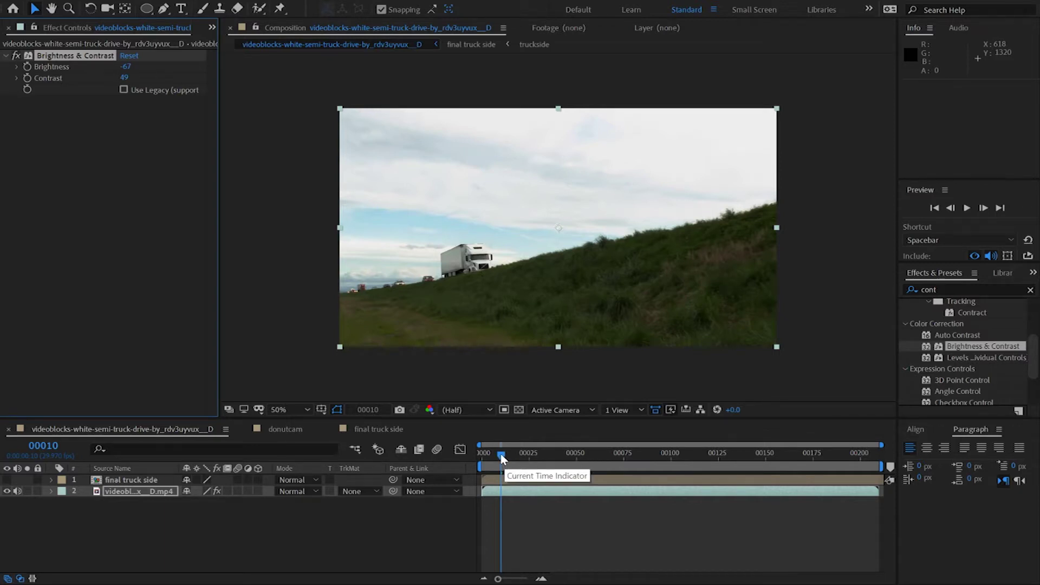
left_click_drag(499, 453, 510, 487)
left_click(501, 493)
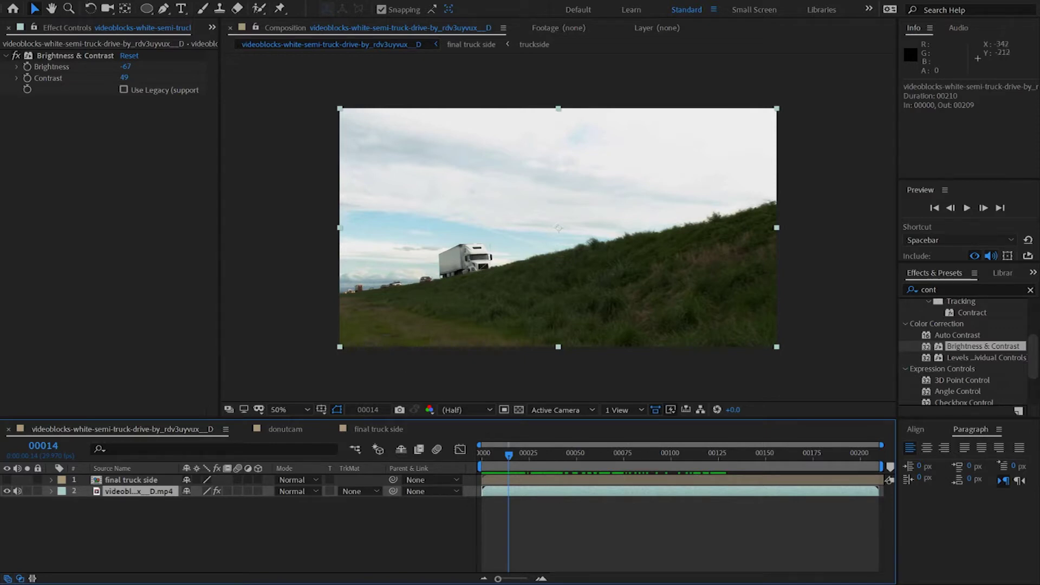
Pre-compose the graded video layer as 'truck-contrast', moving all attributes inside.
left_click(108, 3)
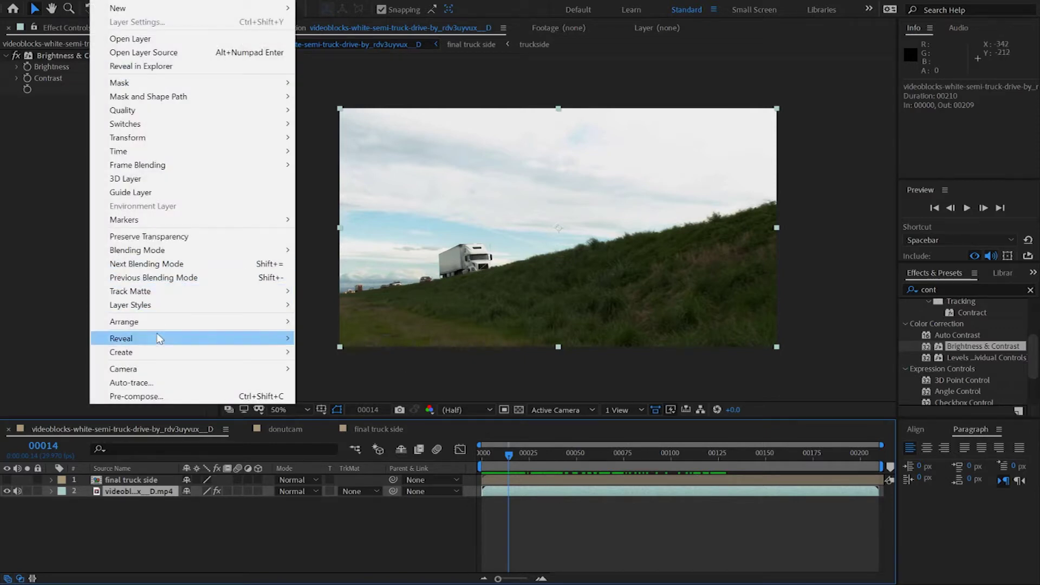
mouse_move(159, 338)
left_click(163, 396)
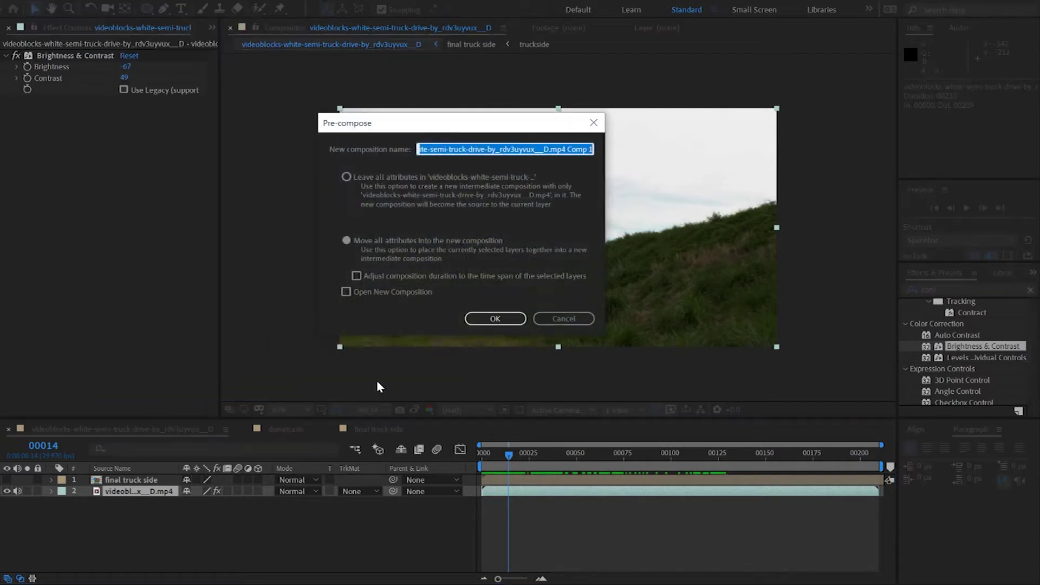
type("truck-contrast")
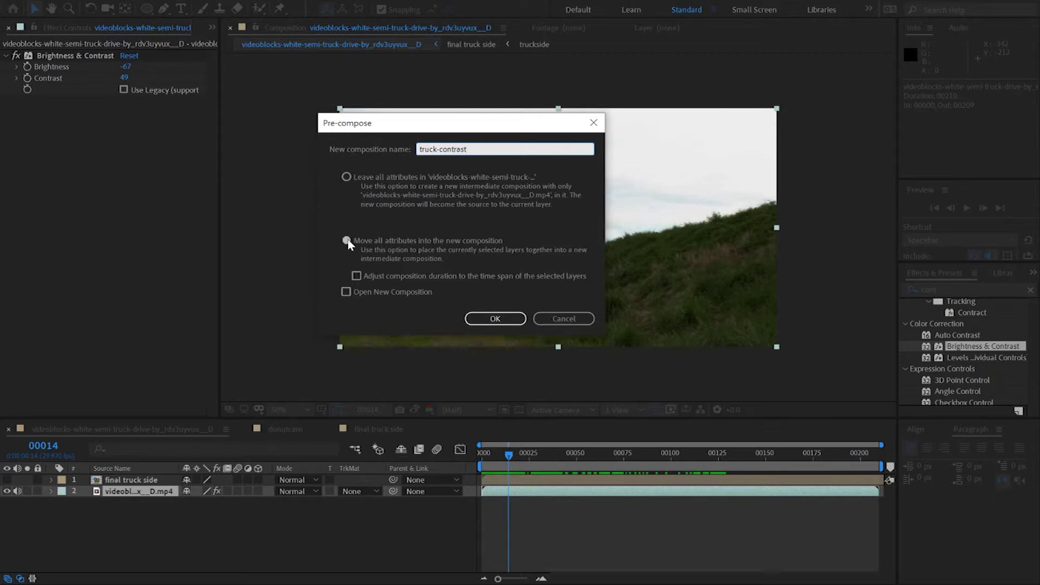
left_click(506, 320)
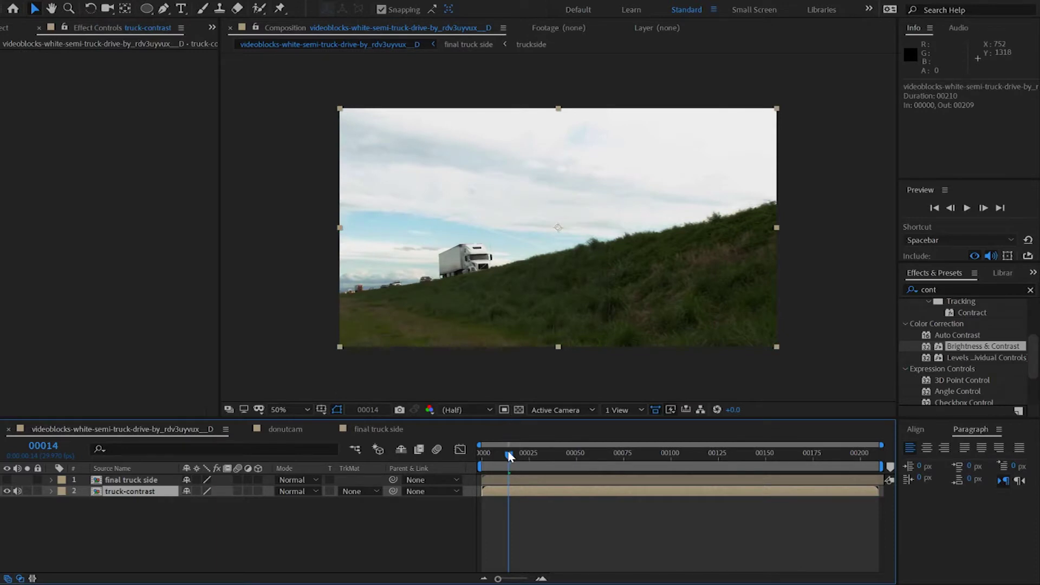
Preview the shot from the first frame, then return to frame 0.
left_click_drag(509, 456, 454, 456)
key("space")
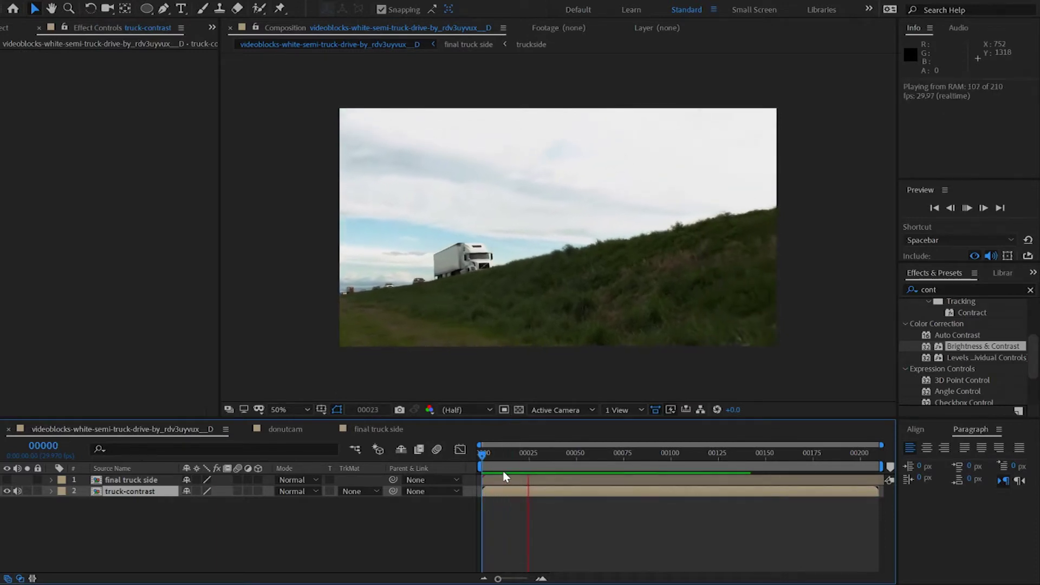
key("space")
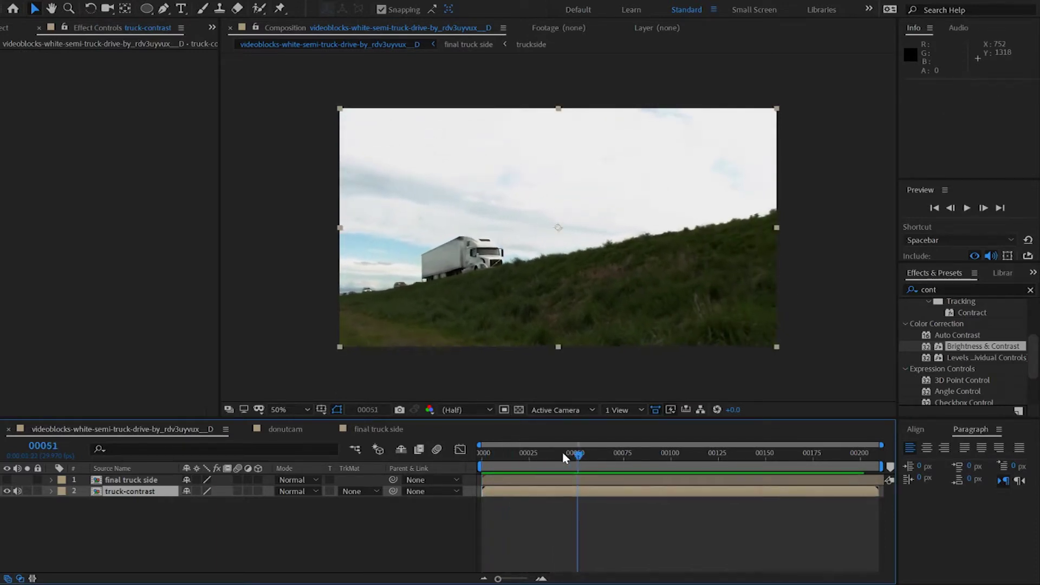
left_click_drag(559, 458, 471, 445)
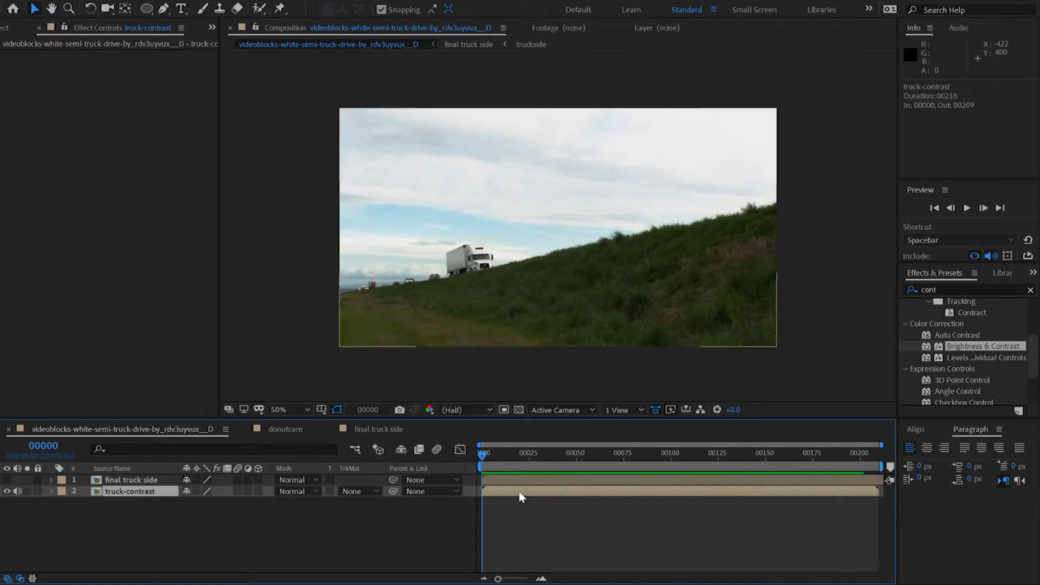
Add Boris FX Mocha tracking to truck-contrast, launch Mocha AE, and scrub to frame 86.
left_click(158, 2)
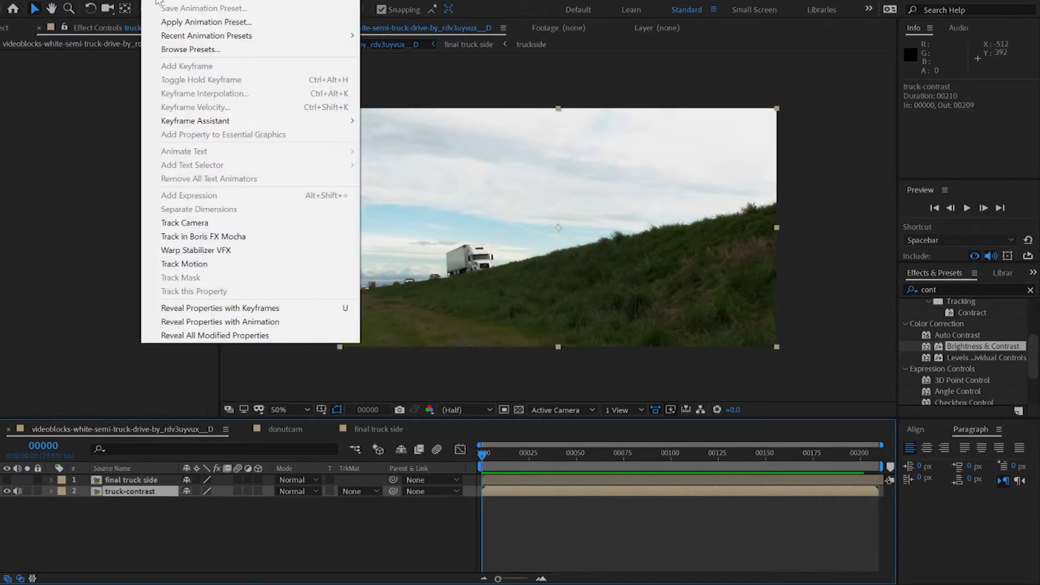
left_click(228, 238)
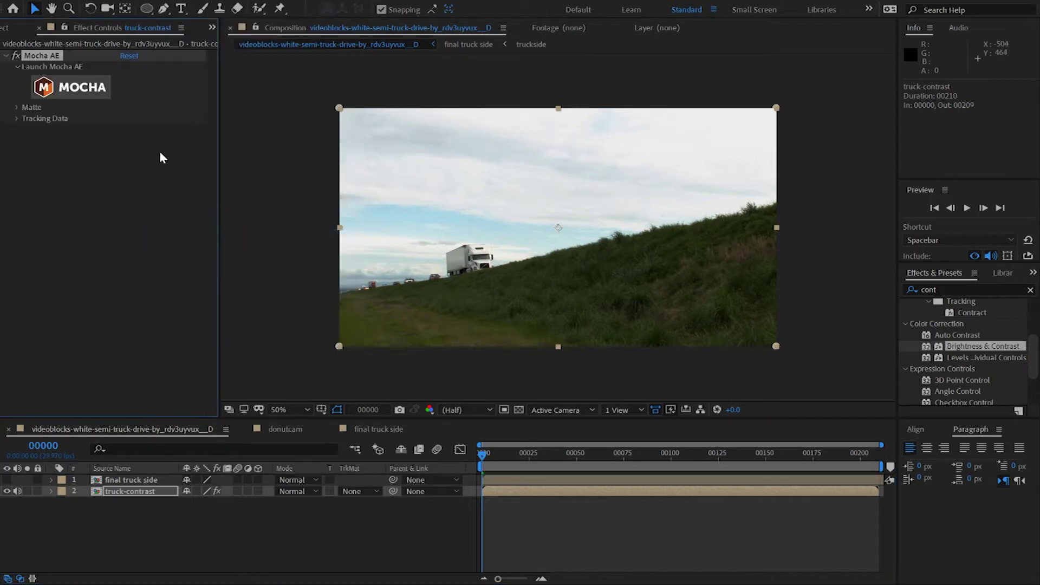
left_click(55, 89)
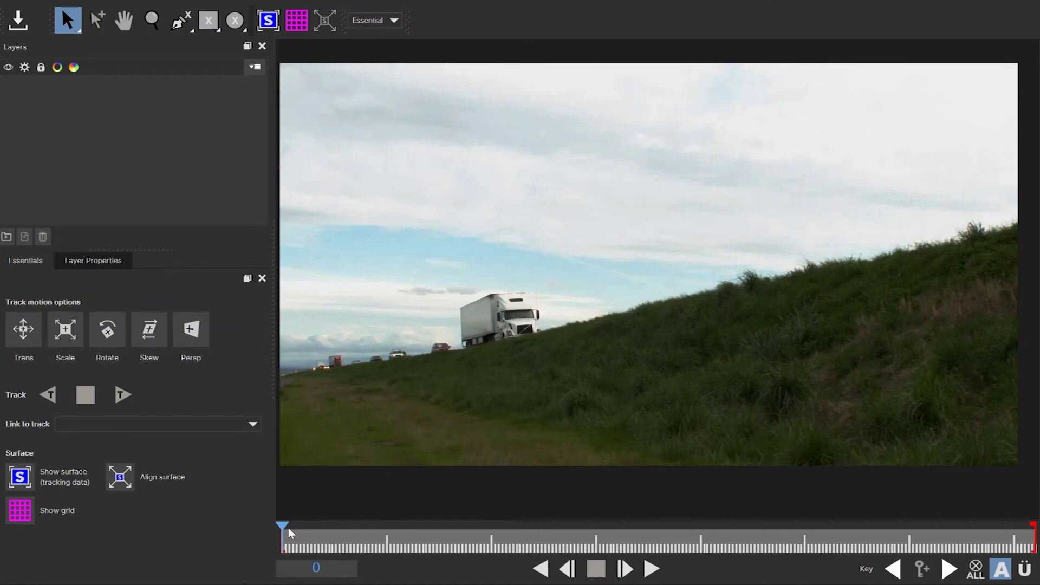
left_click_drag(282, 529, 584, 550)
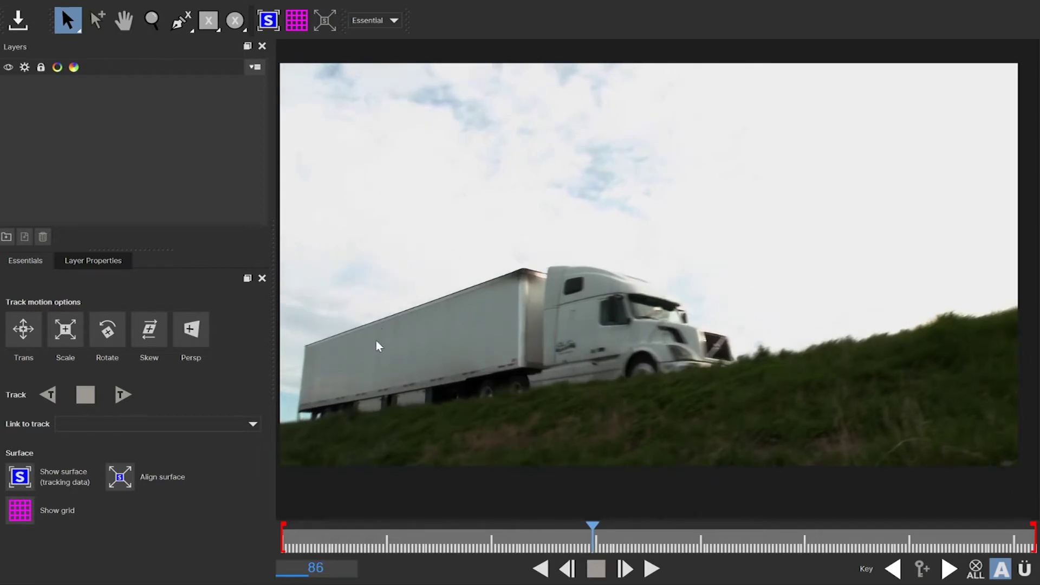
Draw a closed four-point X-spline around the trailer's side panel.
left_click(185, 24)
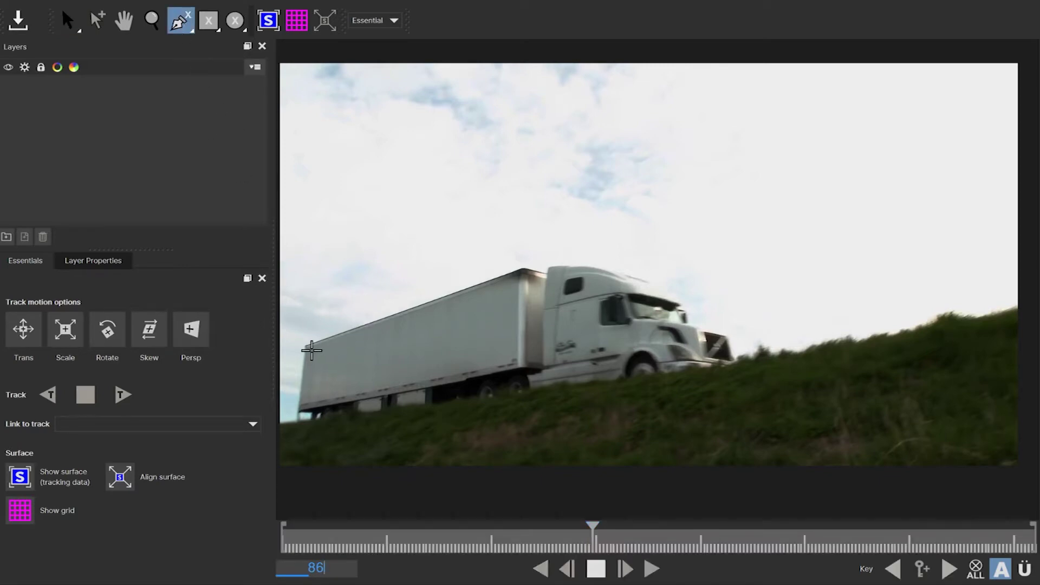
left_click(298, 339)
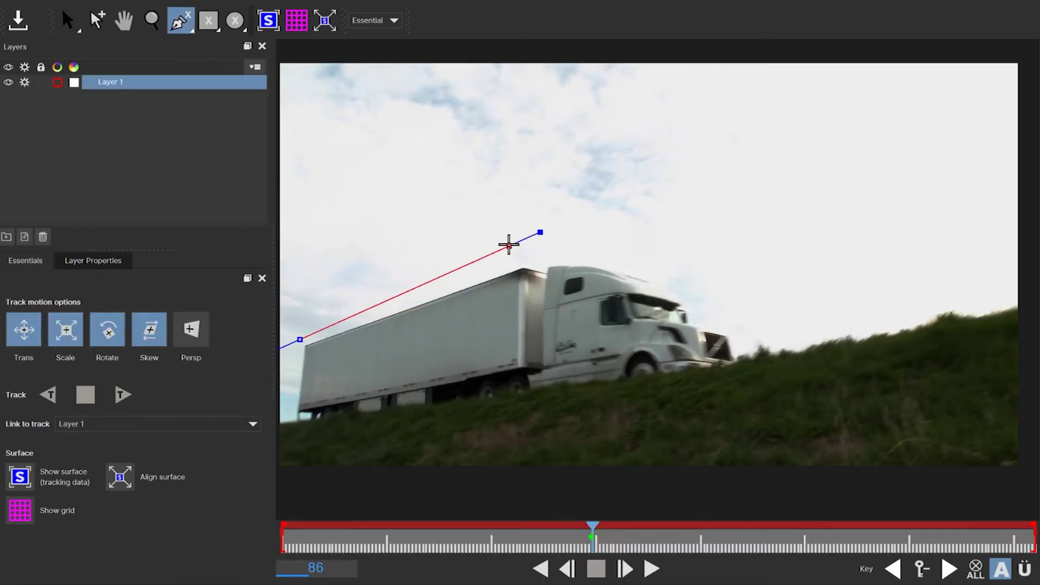
left_click(529, 257)
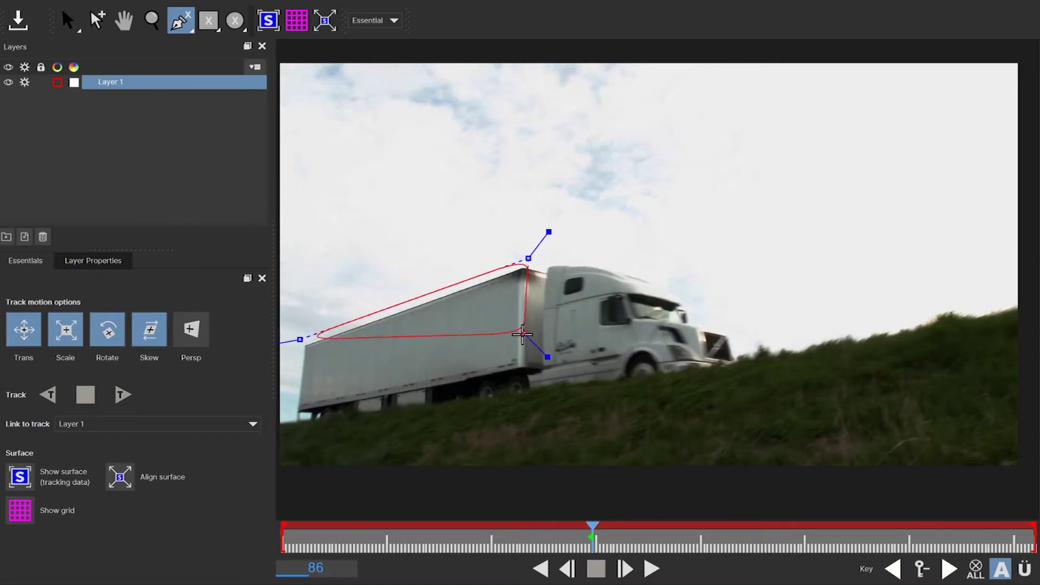
left_click(527, 379)
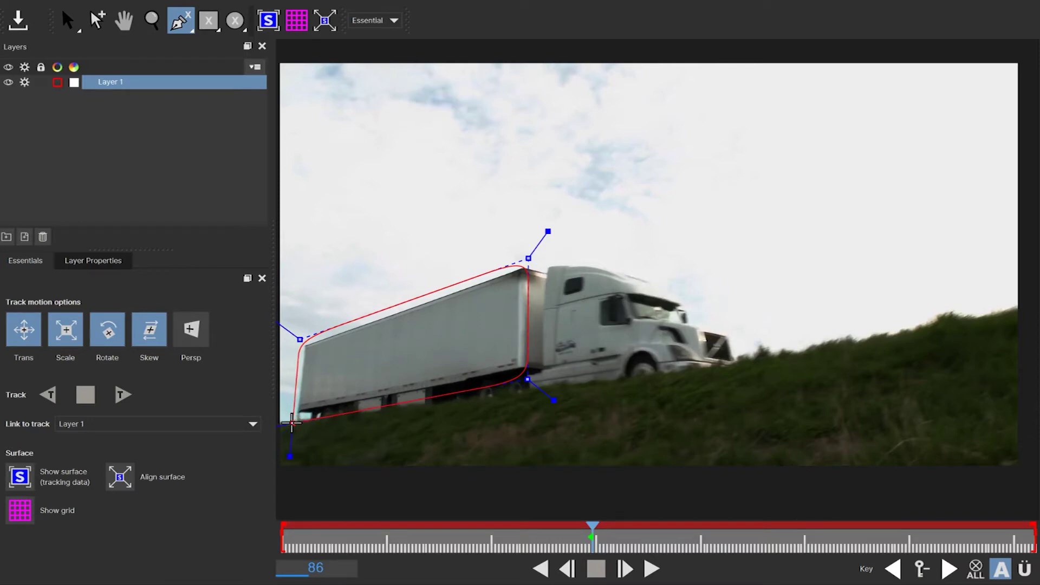
left_click(291, 423)
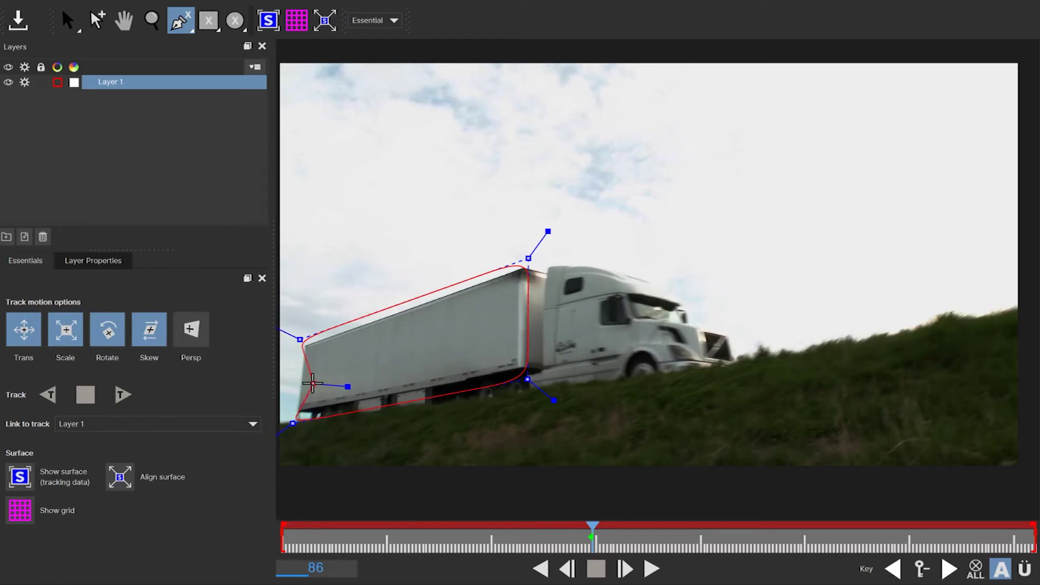
right_click(312, 384)
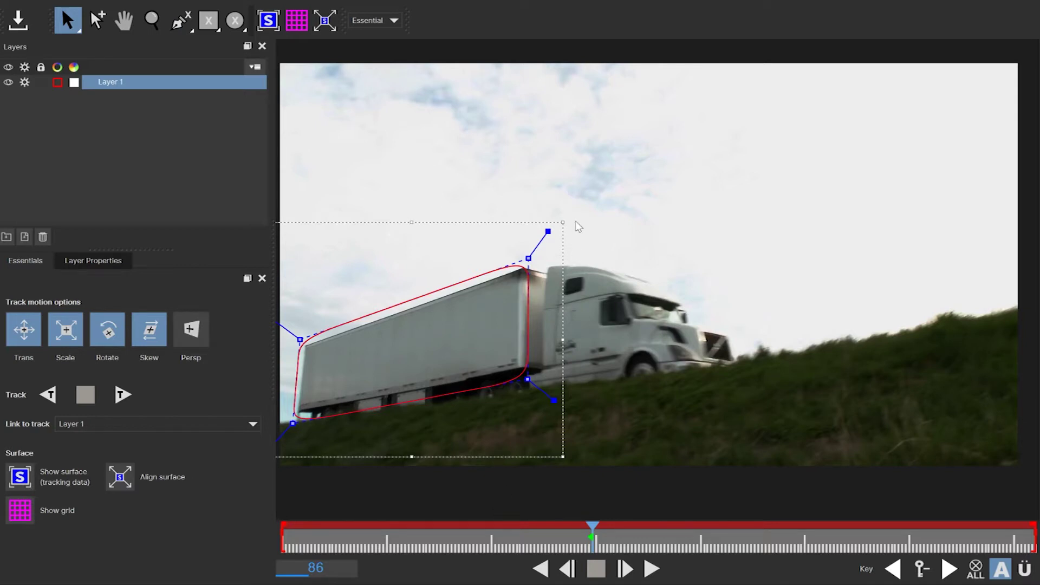
Adjust the outline's corner points to hug the trailer panel edges.
left_click_drag(548, 232, 553, 229)
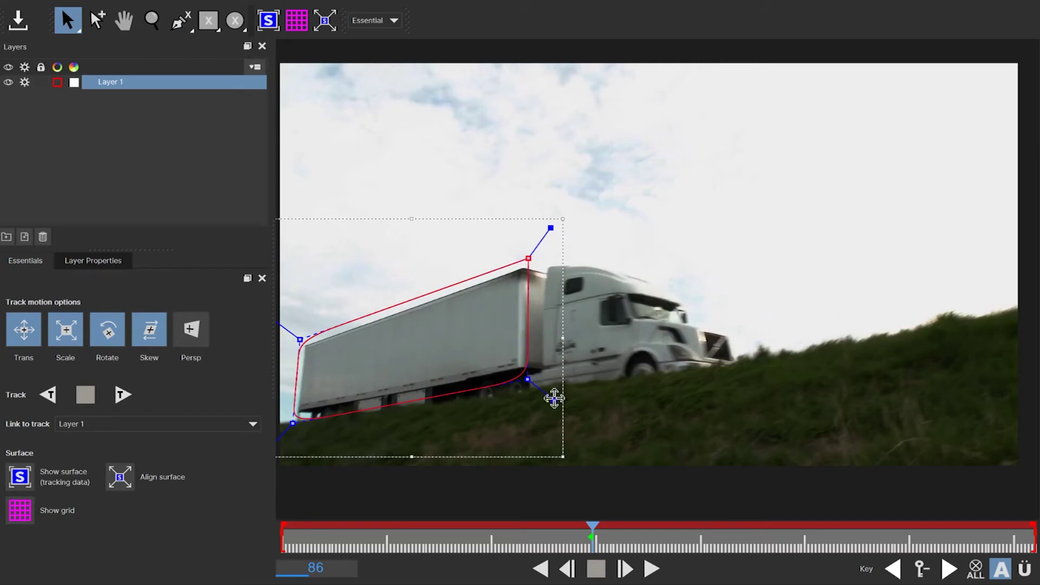
left_click_drag(554, 400, 558, 404)
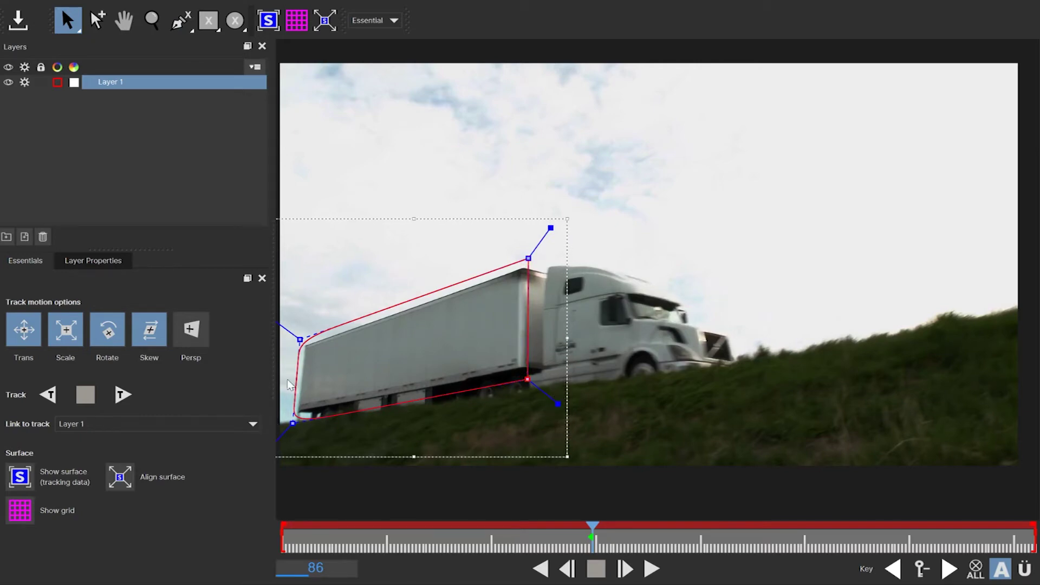
left_click(274, 323)
left_click(276, 440)
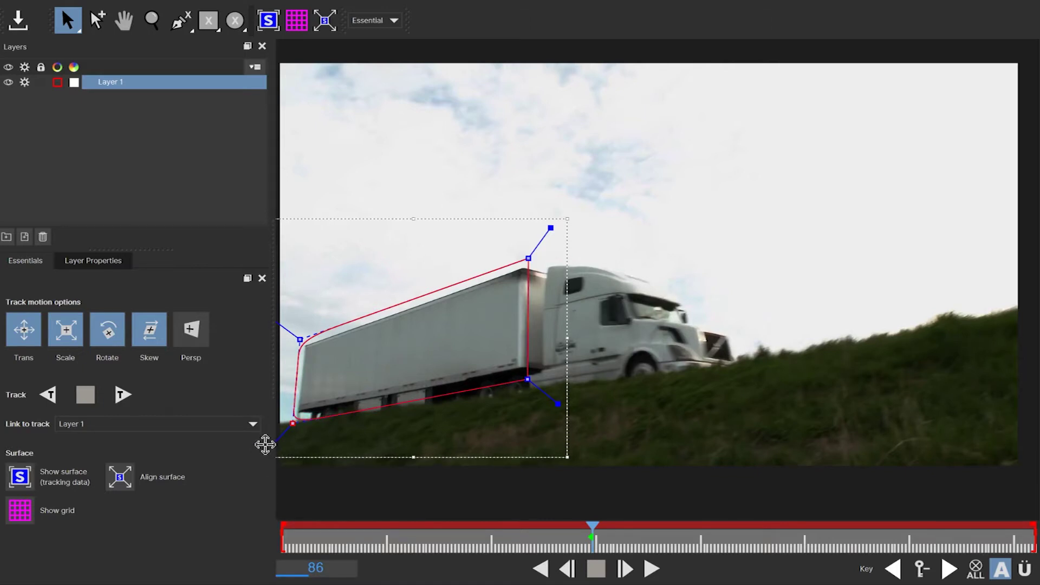
Show the tracking surface and pin its four corners to the trailer side's corners.
left_click(267, 22)
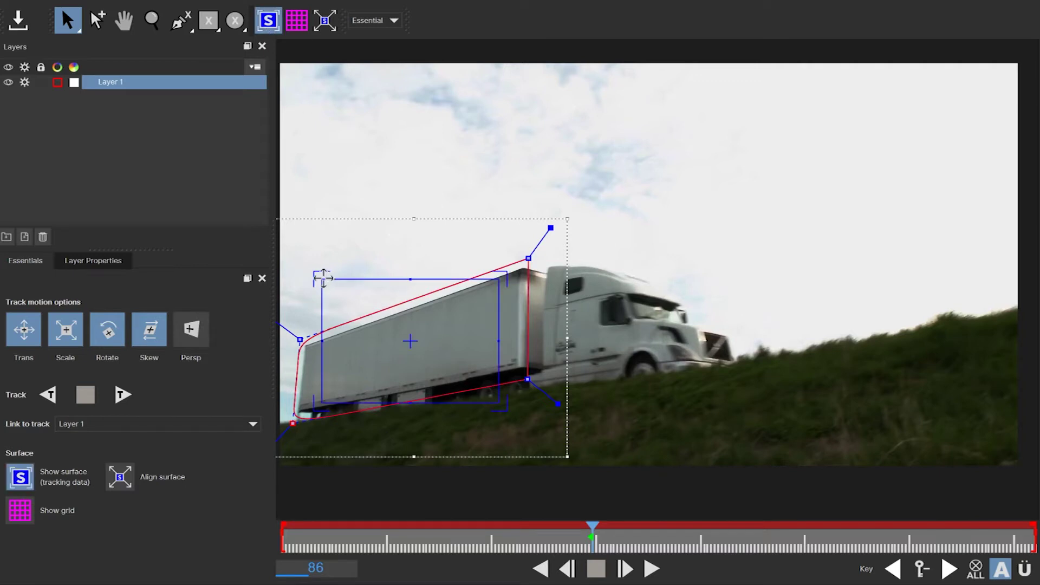
left_click_drag(321, 279, 308, 345)
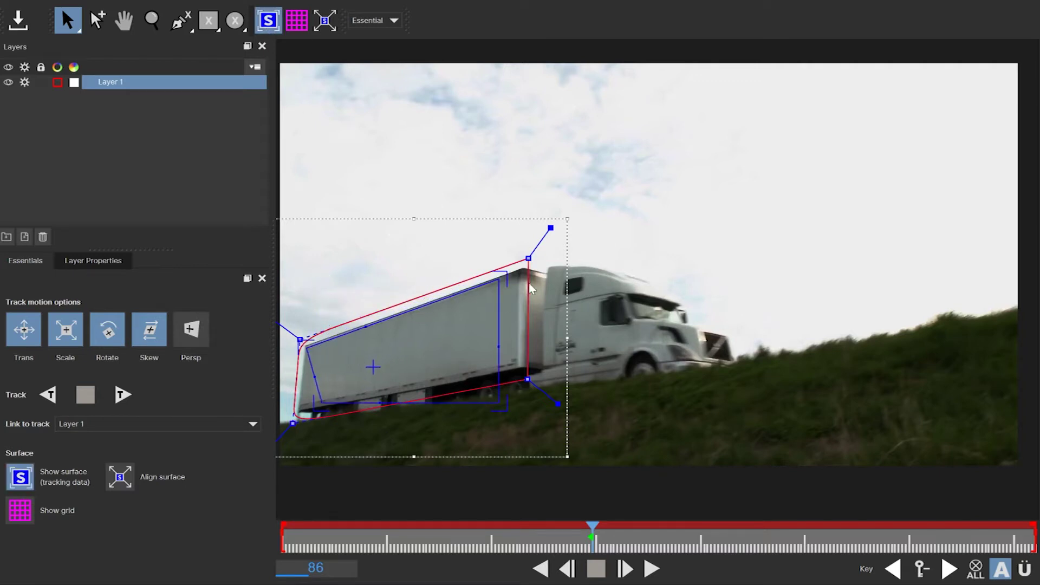
left_click_drag(498, 279, 518, 272)
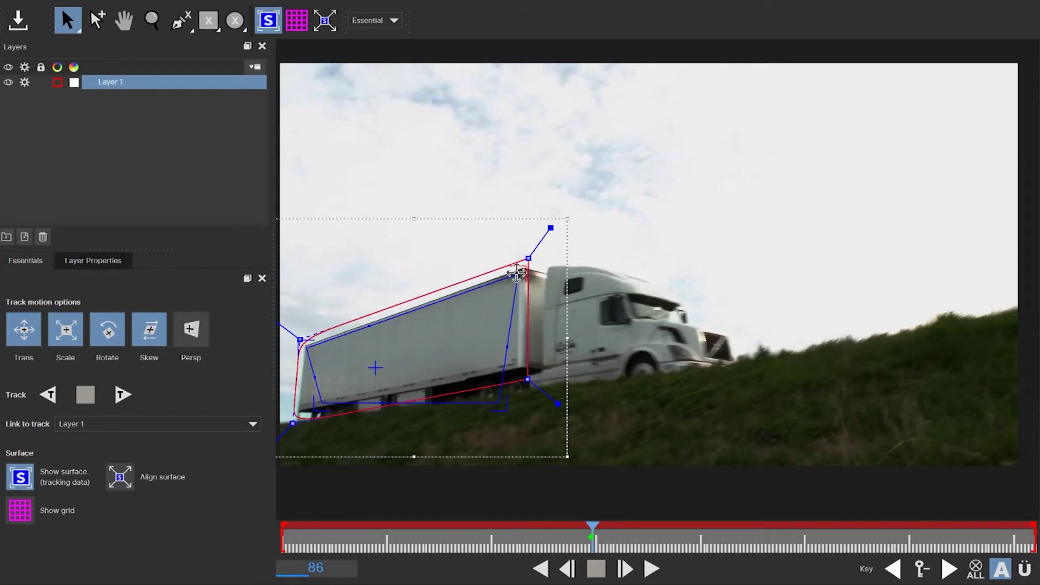
left_click_drag(495, 406, 516, 362)
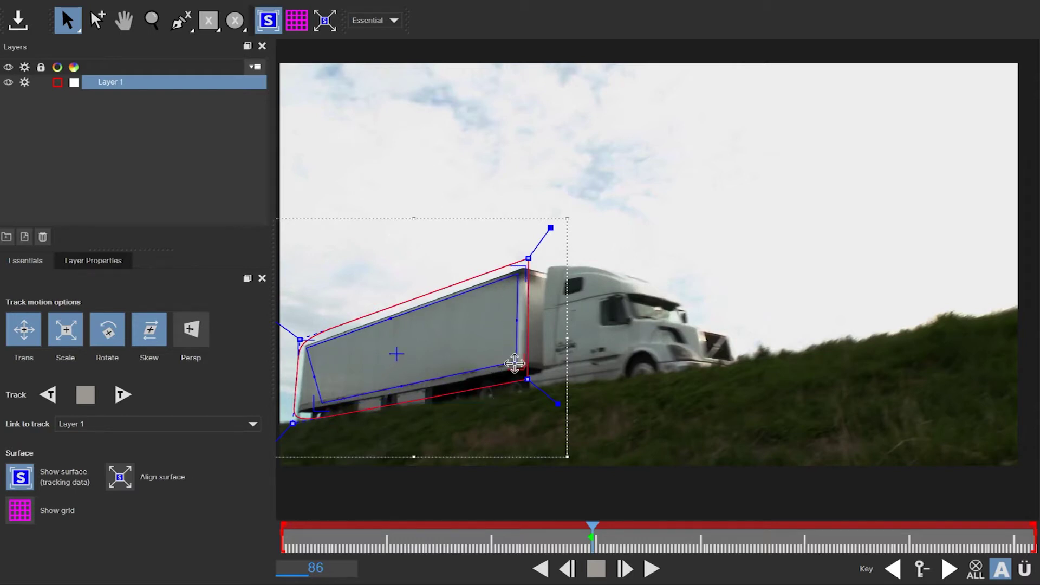
left_click_drag(322, 402, 306, 403)
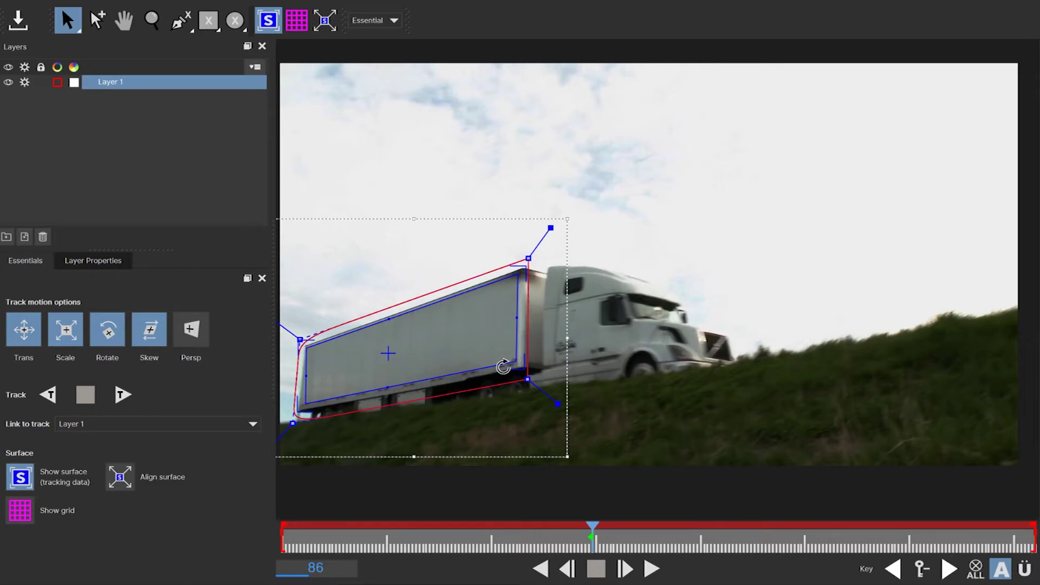
Zoom in and refine each tracking surface corner precisely onto the trailer's corners.
key("z")
left_click(506, 365)
scroll(492, 293, "up", 8)
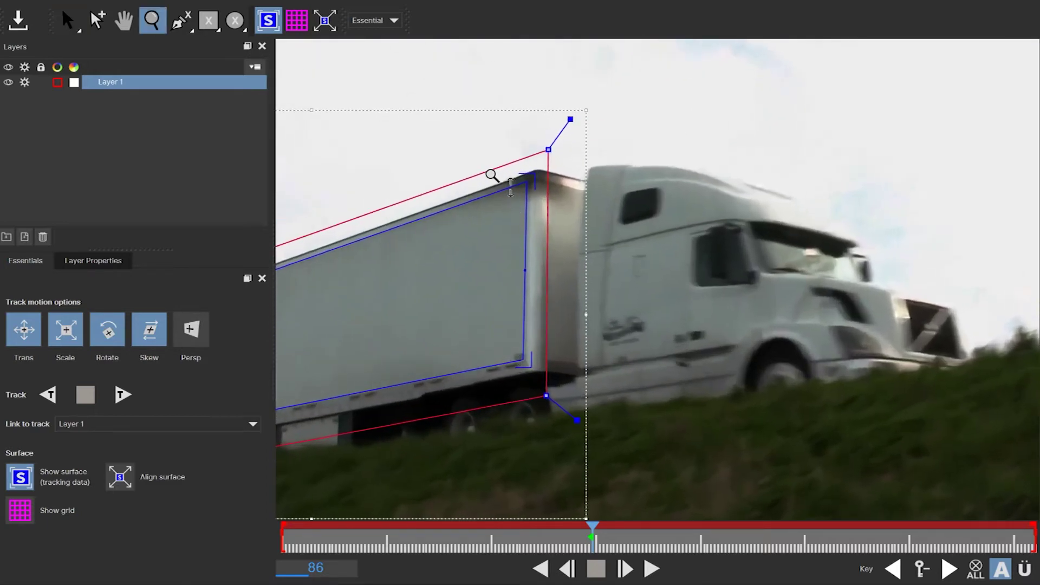
scroll(488, 300, "up", 5)
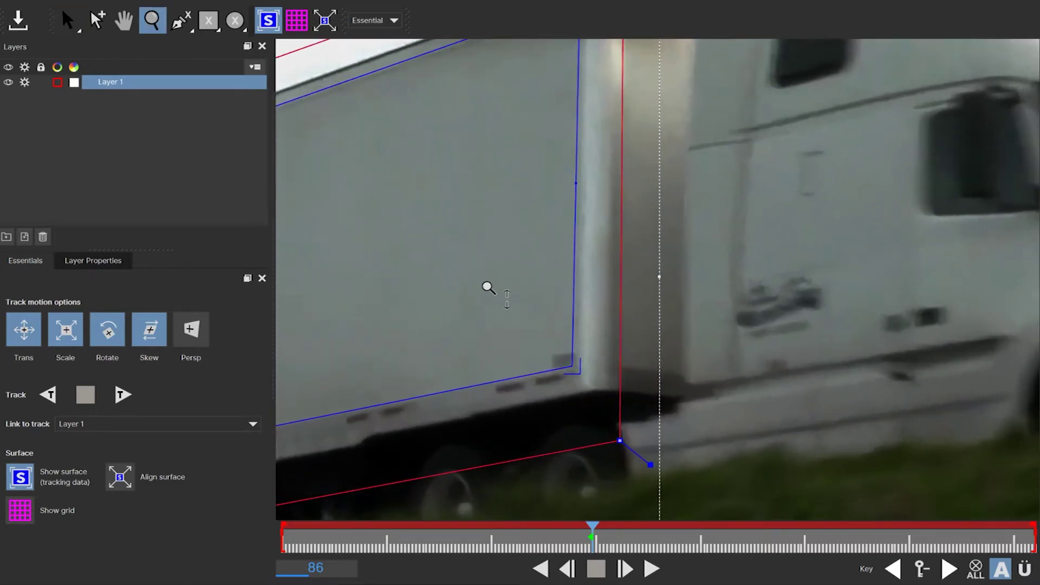
key("s")
mouse_move(564, 365)
left_mouse_down()
mouse_move(558, 371)
mouse_move(574, 371)
left_mouse_up()
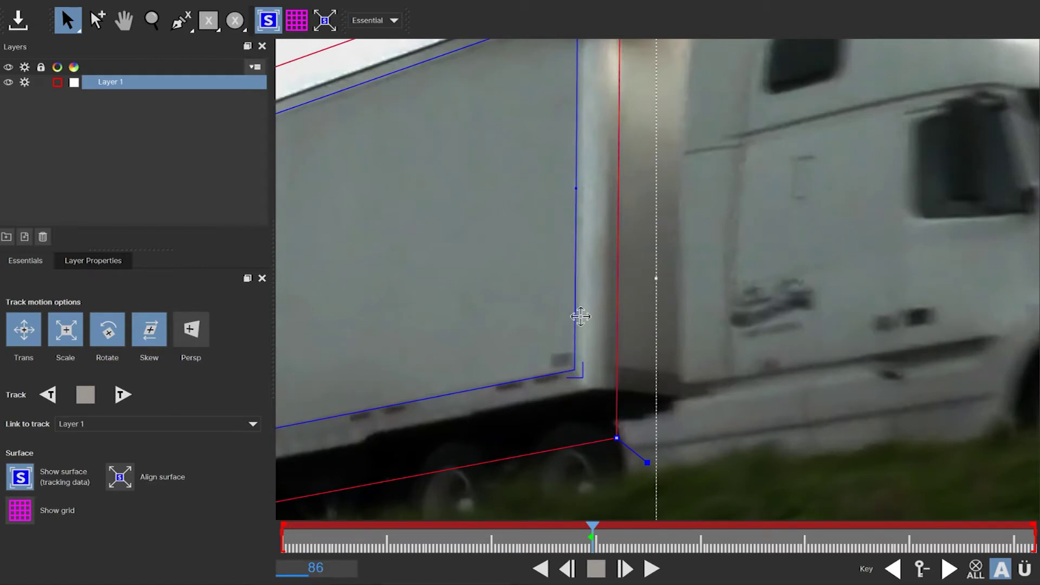
key("x")
left_click_drag(591, 283, 623, 502)
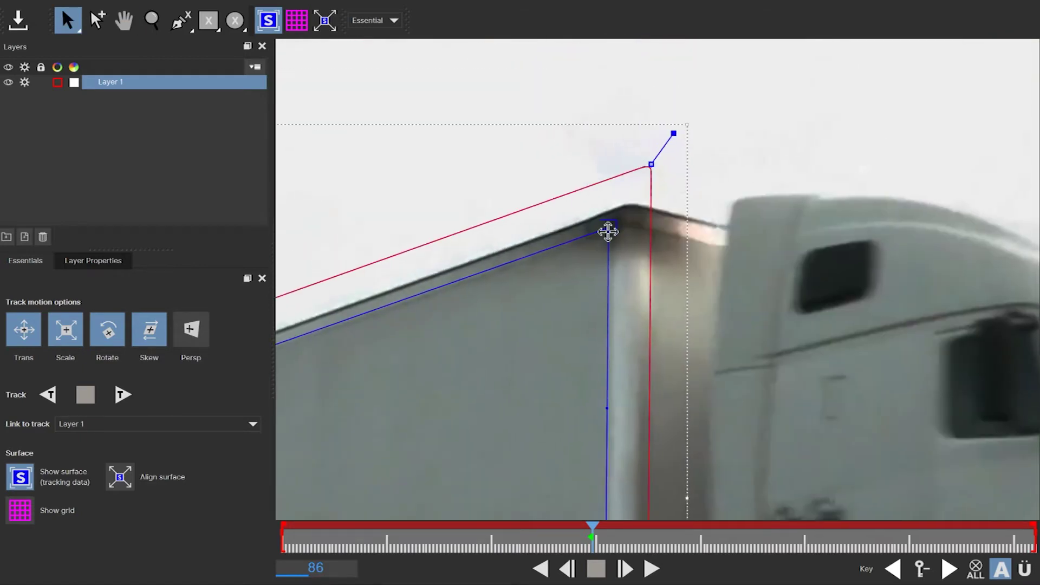
left_click_drag(608, 229, 608, 232)
key("x")
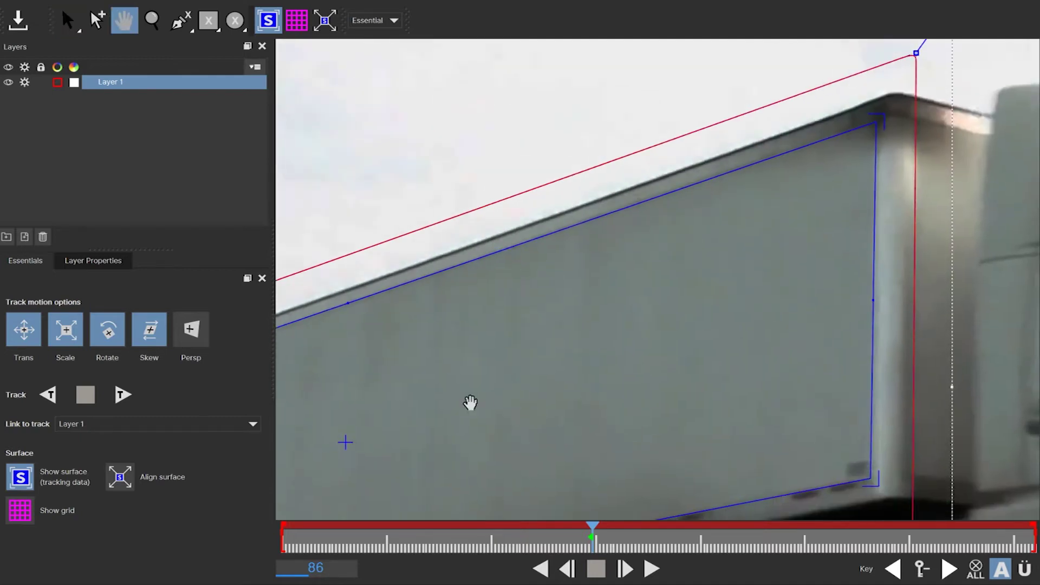
scroll(470, 402, "down", 3)
scroll(673, 365, "up", 3)
left_click_drag(673, 364, 640, 311)
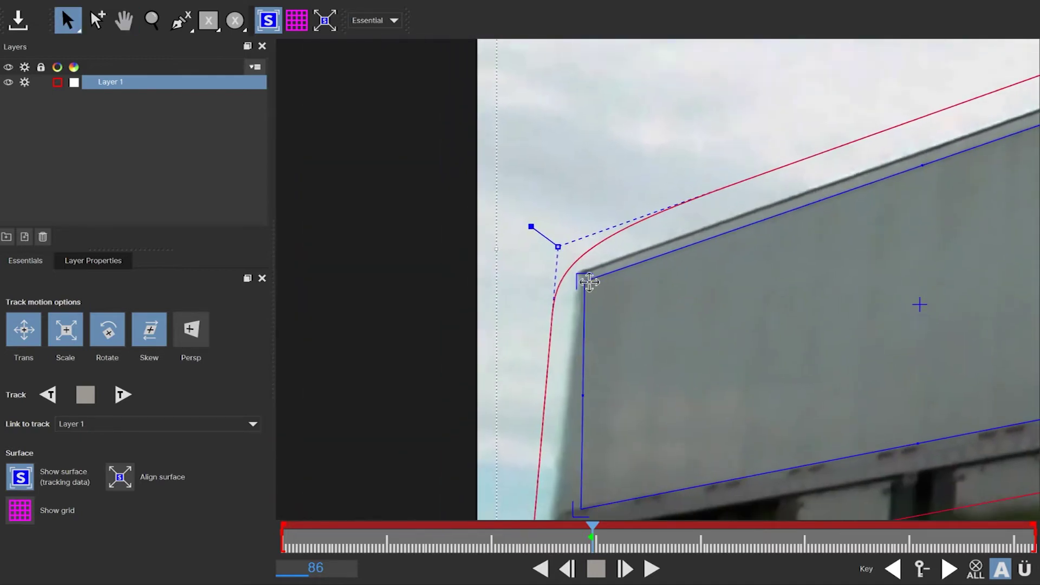
mouse_move(584, 281)
left_mouse_down()
mouse_move(599, 288)
mouse_move(586, 279)
left_mouse_up()
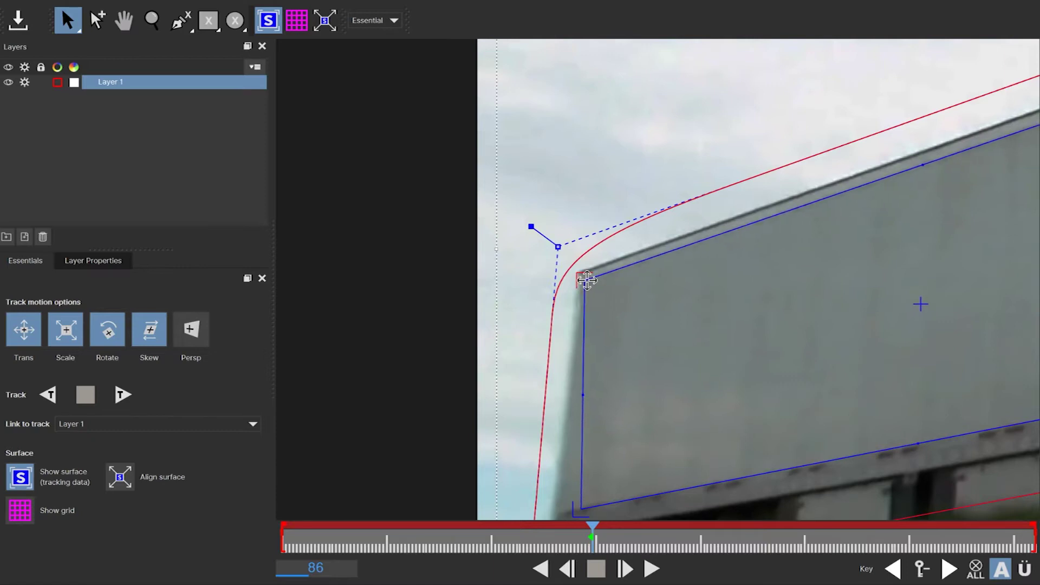
left_click_drag(590, 513, 591, 428)
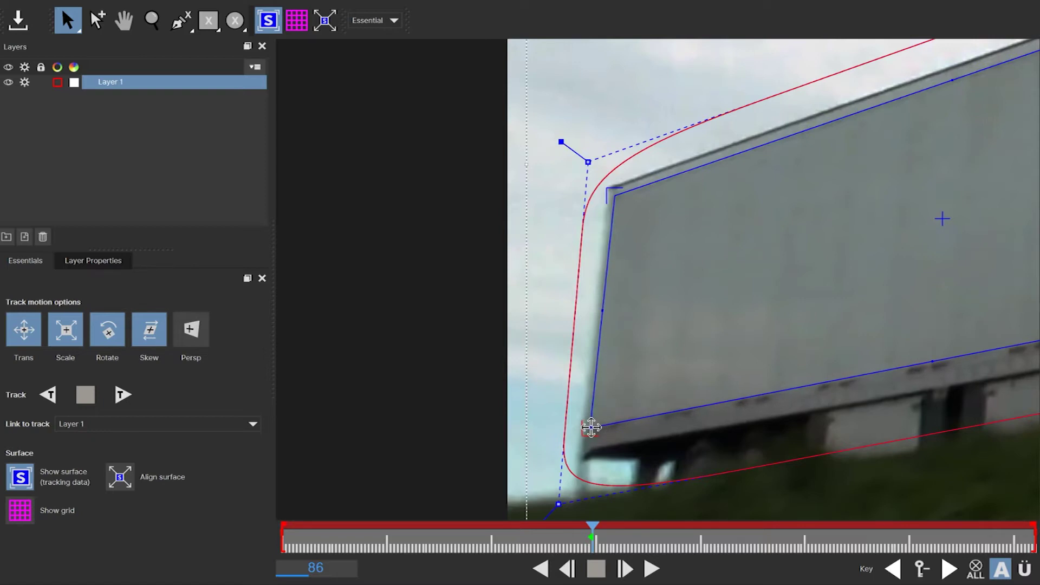
left_click_drag(591, 427, 590, 427)
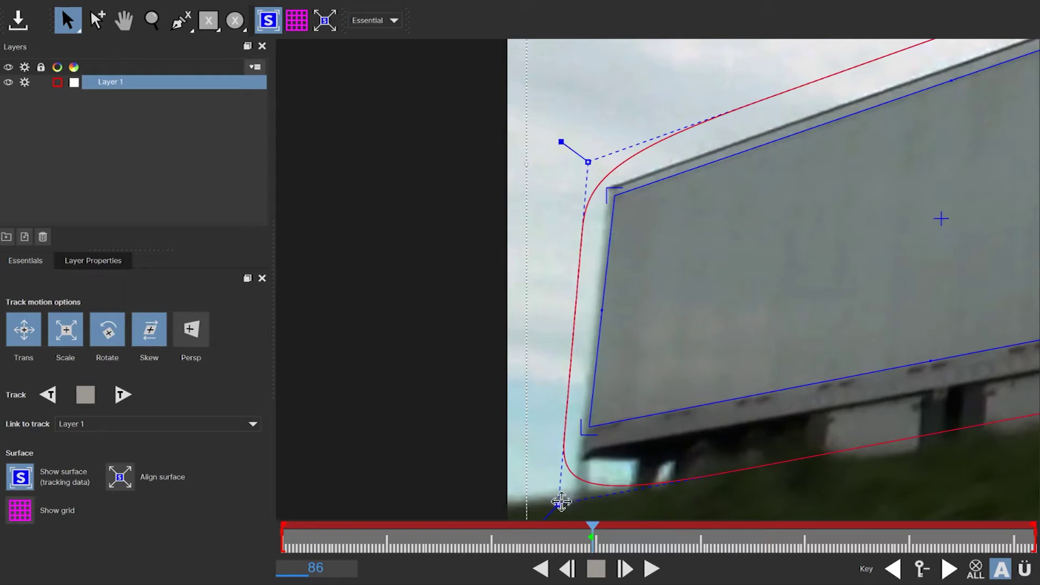
Pull the red spline's four points tight to the trailer corners, then zoom out.
left_click_drag(558, 503, 563, 493)
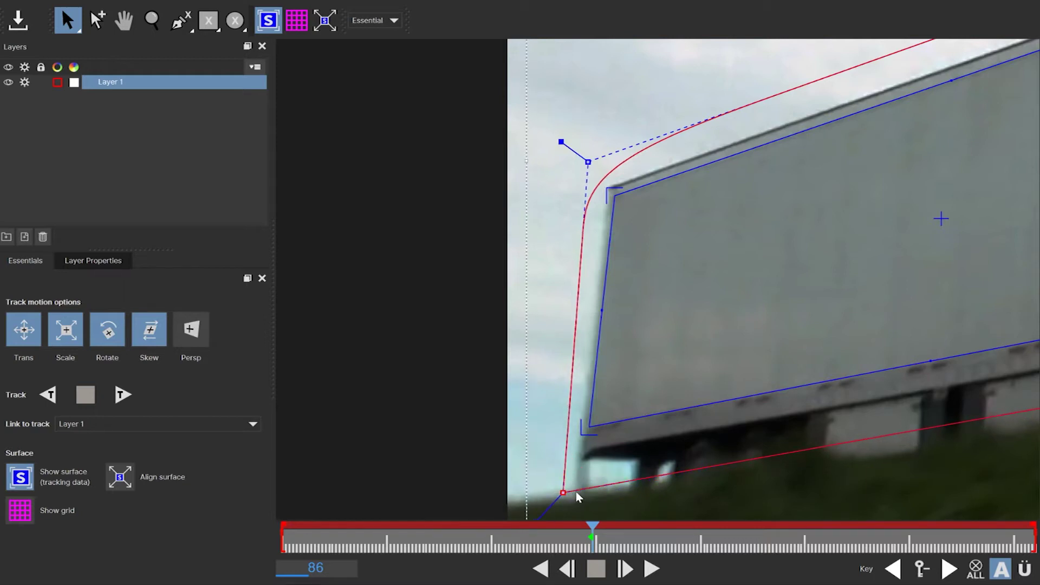
left_click_drag(562, 493, 569, 473)
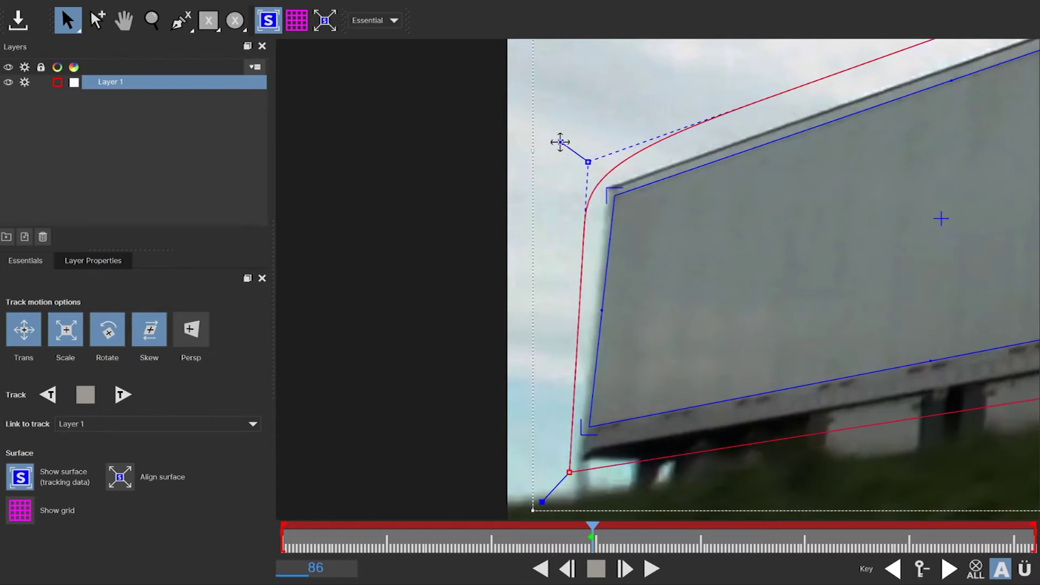
left_click_drag(561, 142, 598, 174)
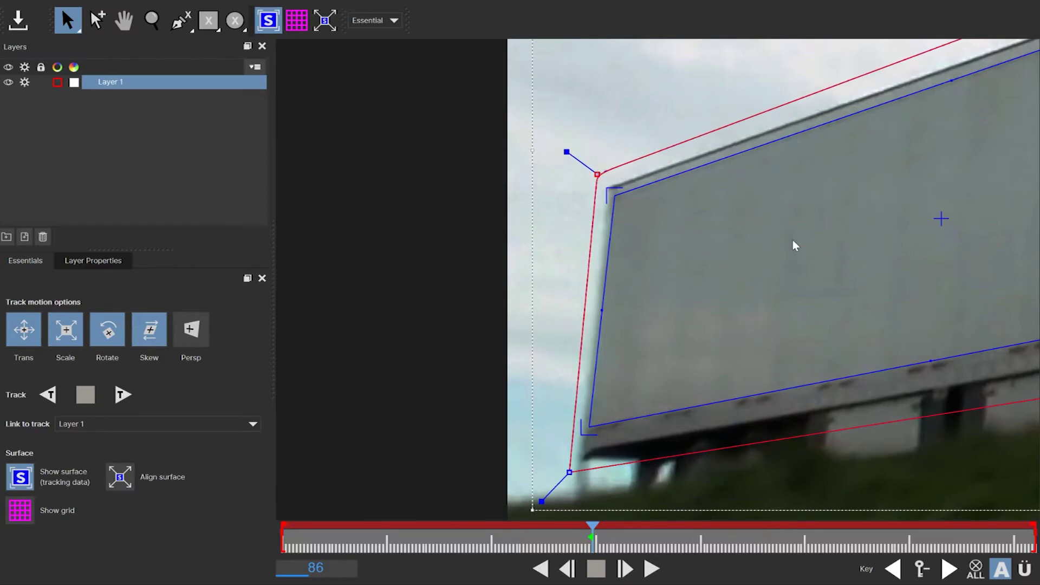
scroll(758, 270, "down", 1)
scroll(840, 281, "up", 1)
left_click_drag(840, 281, 652, 332)
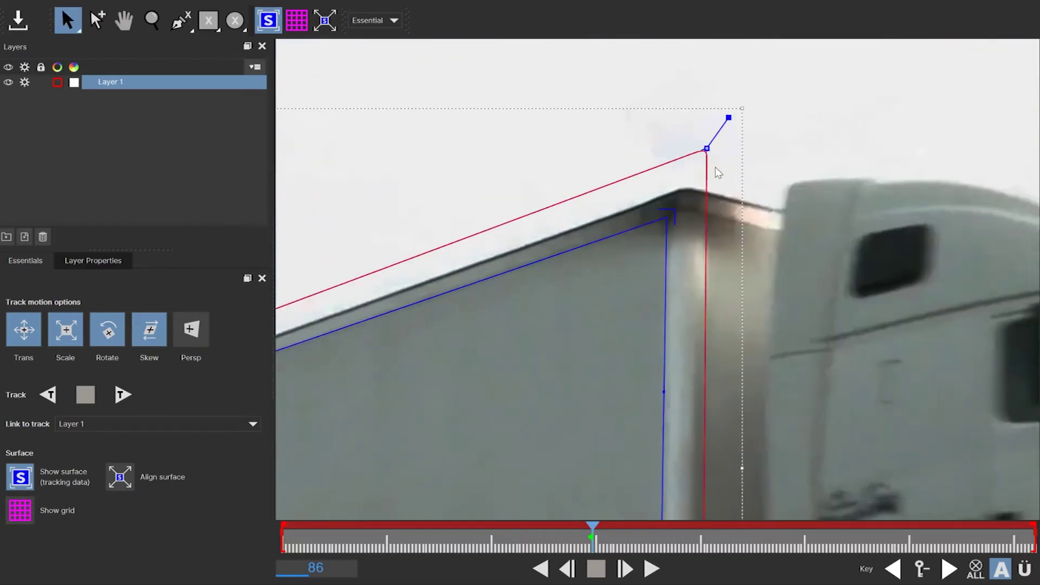
left_click_drag(706, 148, 693, 170)
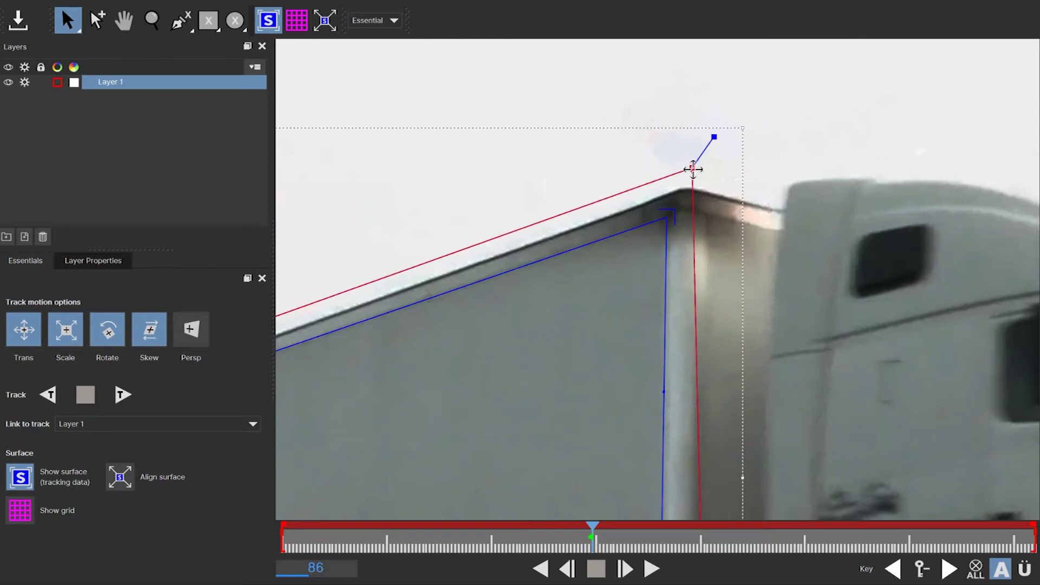
key("x")
left_click_drag(732, 332, 776, 236)
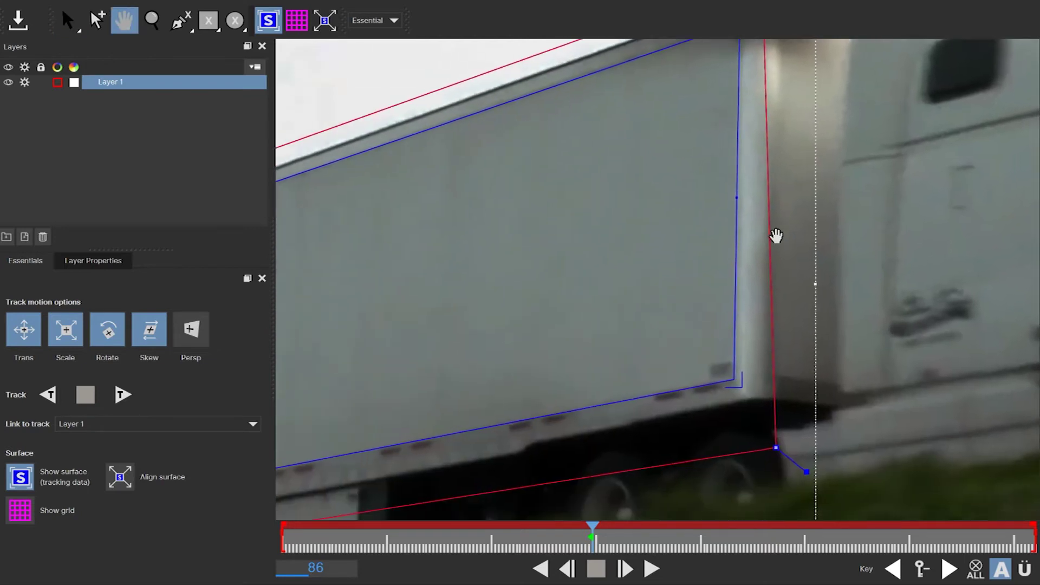
key("x")
left_click_drag(772, 426, 767, 403)
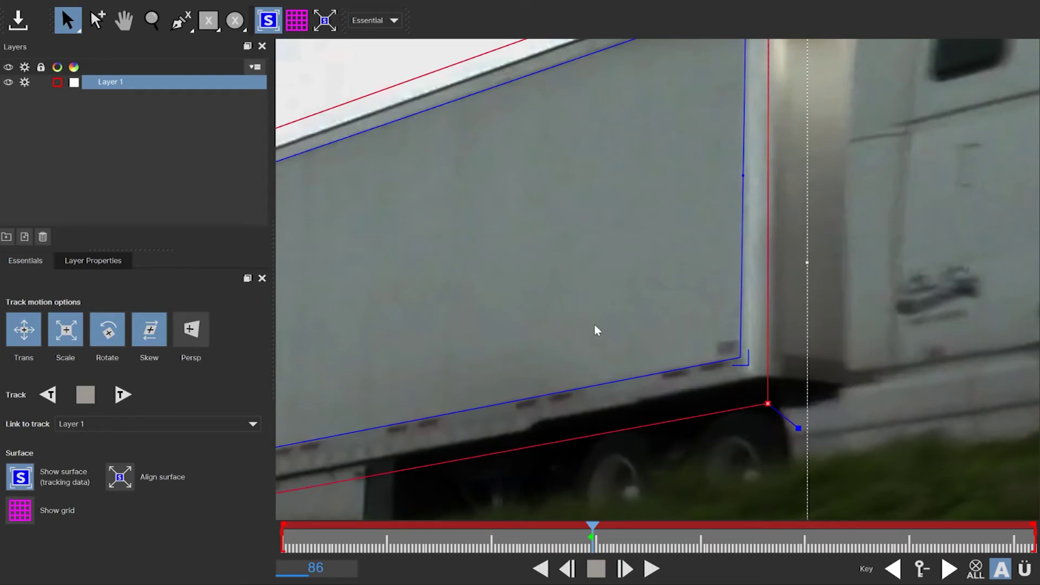
key("z")
left_click_drag(594, 323, 542, 287)
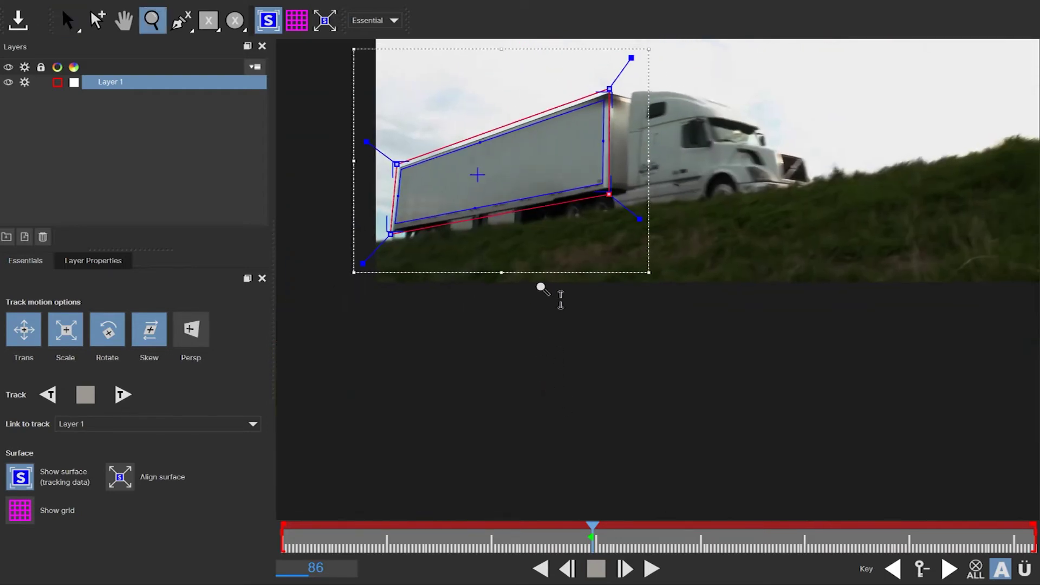
Recentre the frame and enable Perspective in the track motion options.
key("q")
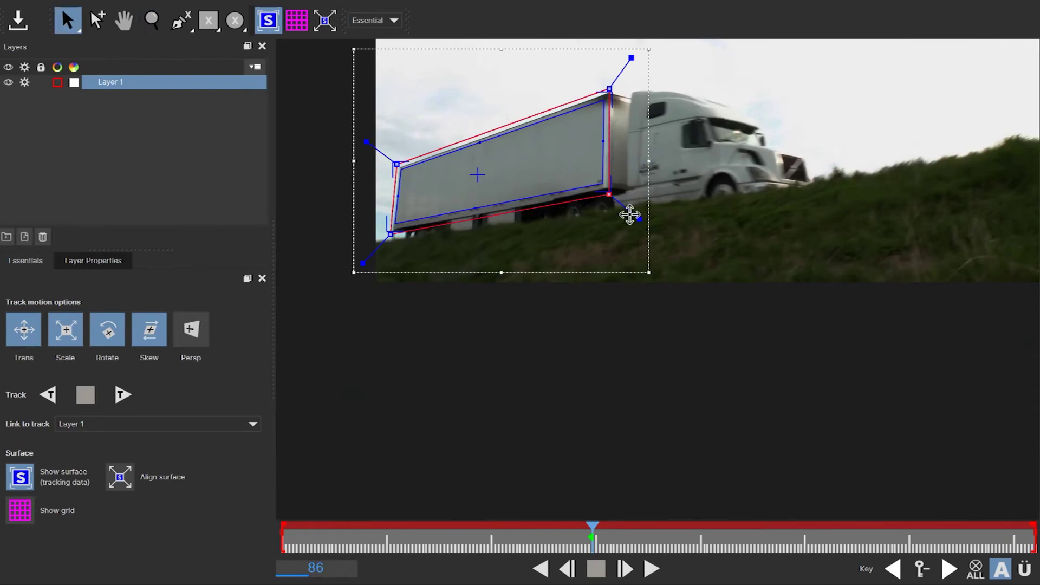
key("x")
left_click_drag(629, 215, 617, 418)
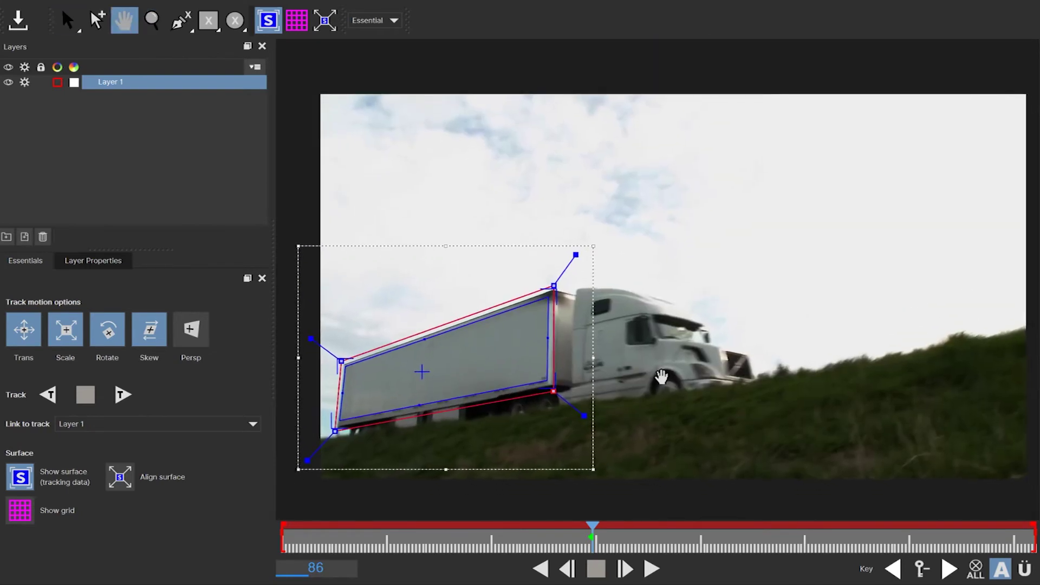
key("q")
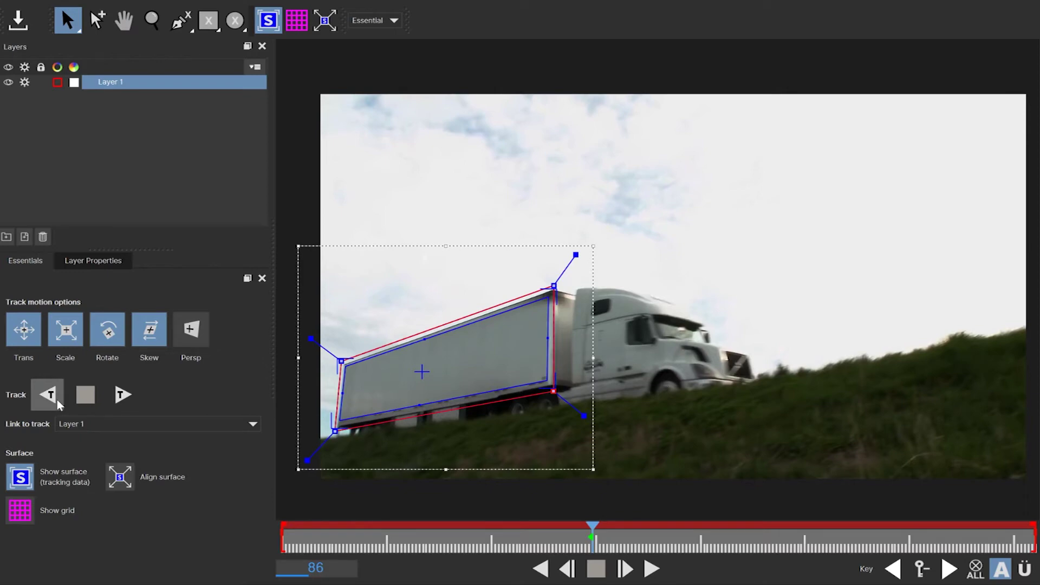
left_click(193, 331)
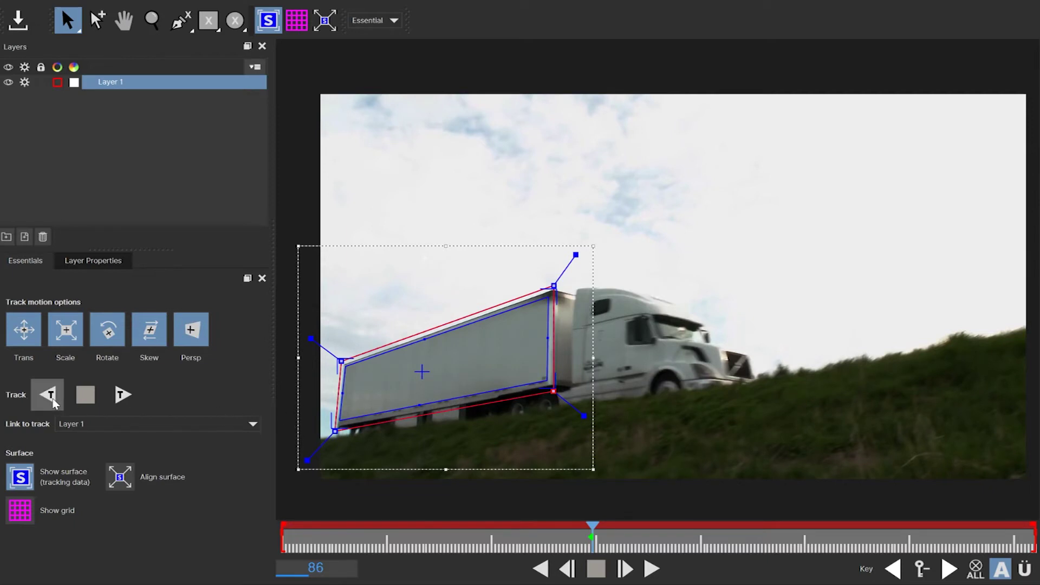
Rename Layer 1 to 'truck' and track it backward from frame 86.
double_click(125, 83)
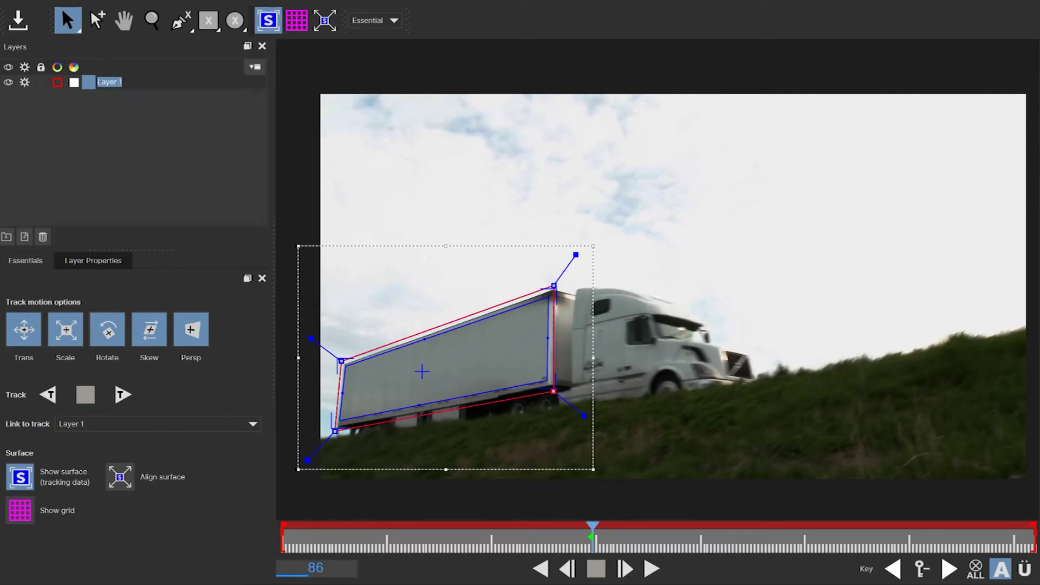
type("truck")
key("Return")
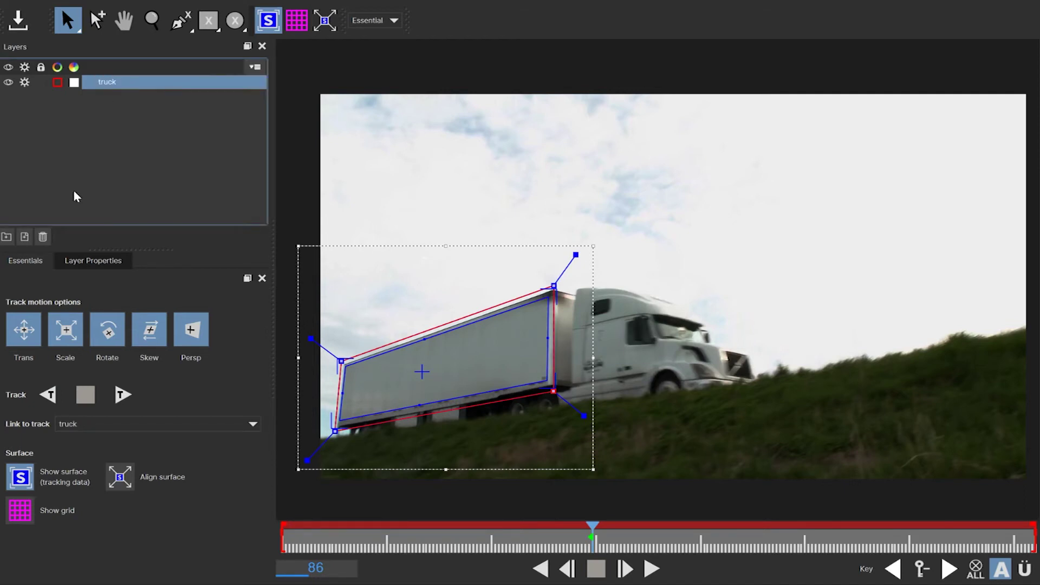
left_click(50, 400)
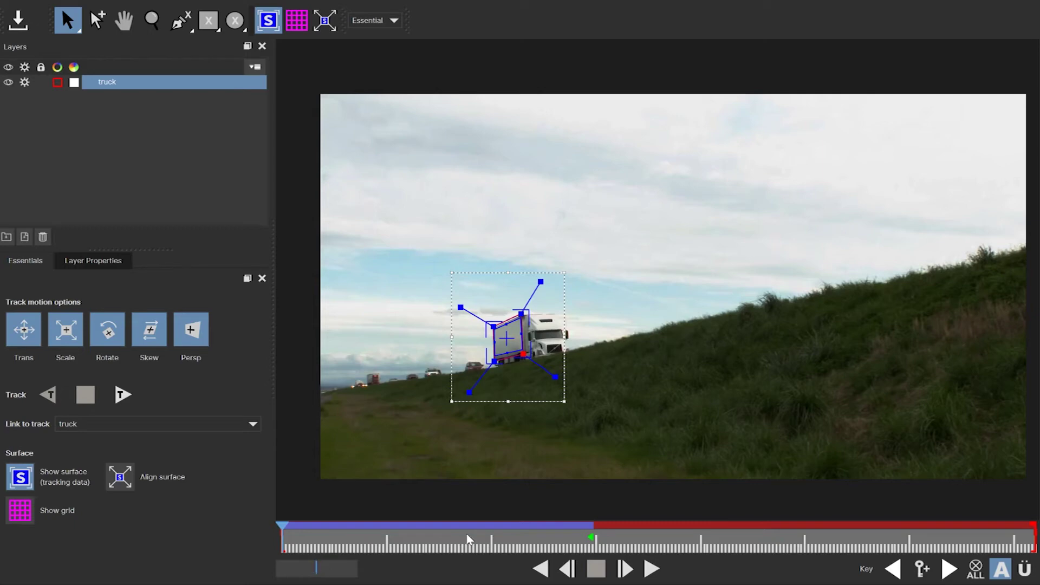
Jump back to frame 86 and track the truck layer forward.
type("6")
key("Return")
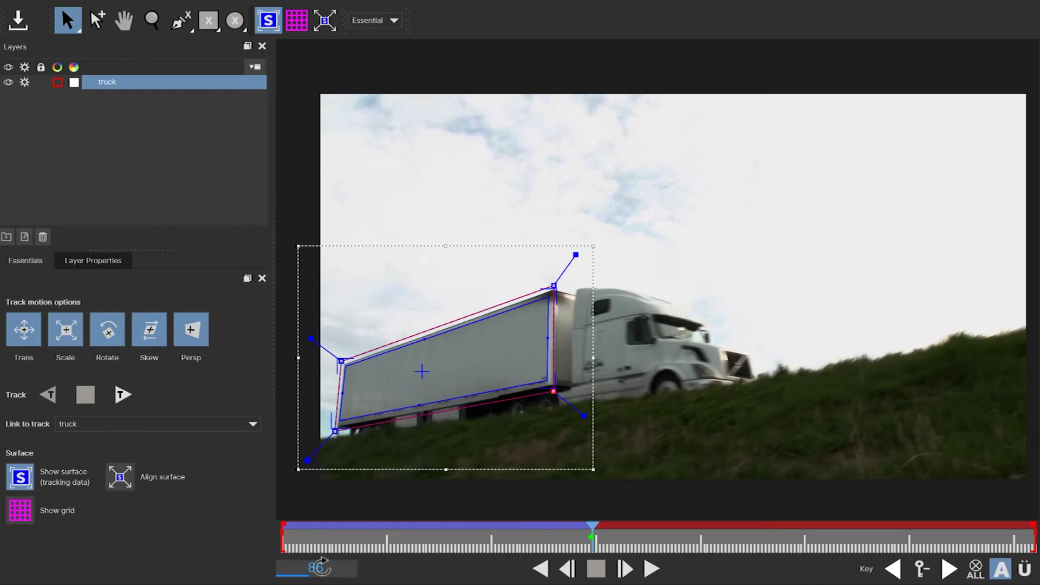
left_click(121, 395)
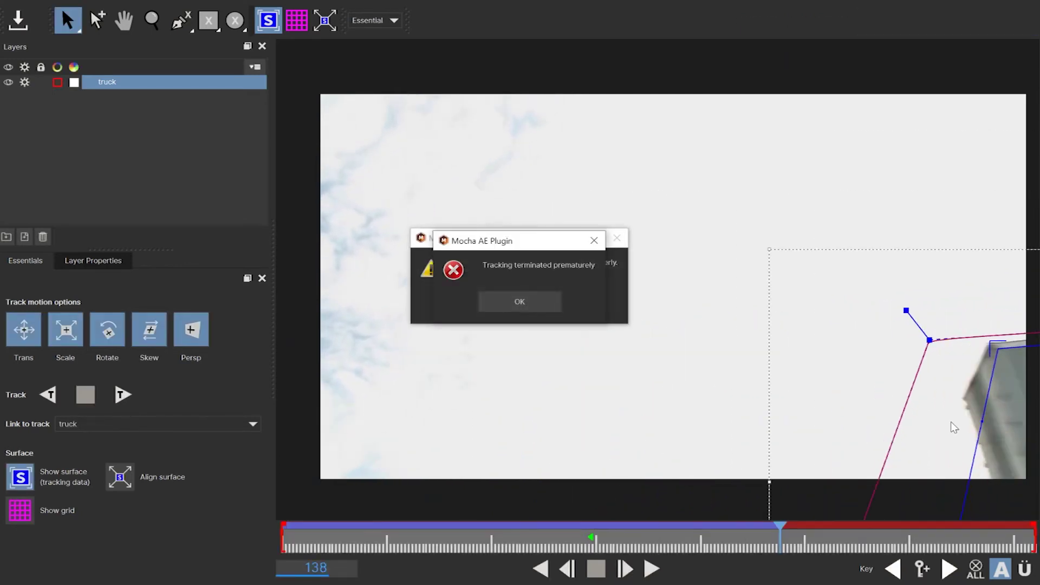
Dismiss the tracking-stopped warnings, scrub frames to verify the track, and save the Mocha project.
left_click(525, 300)
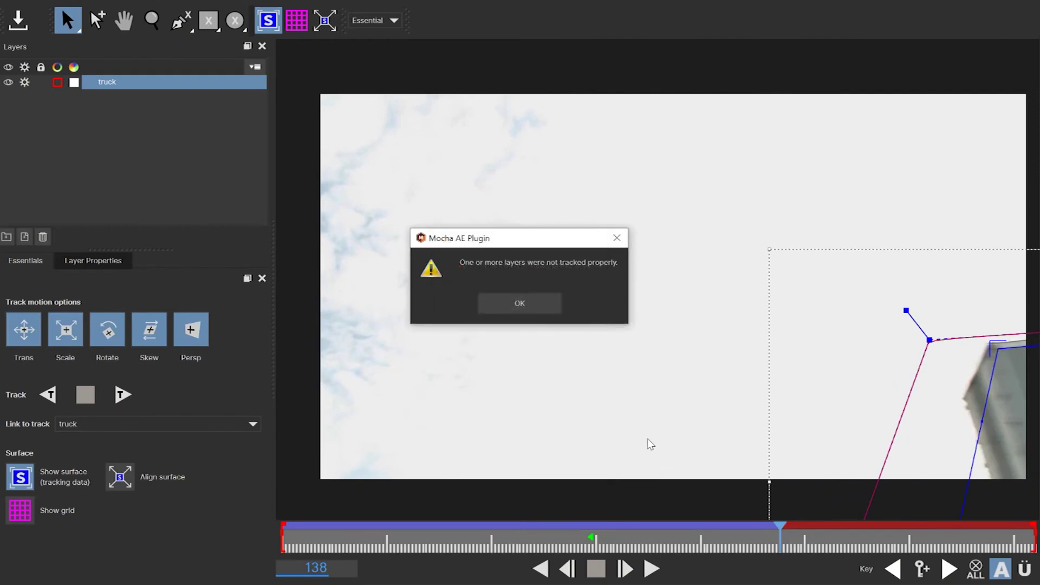
left_click(521, 297)
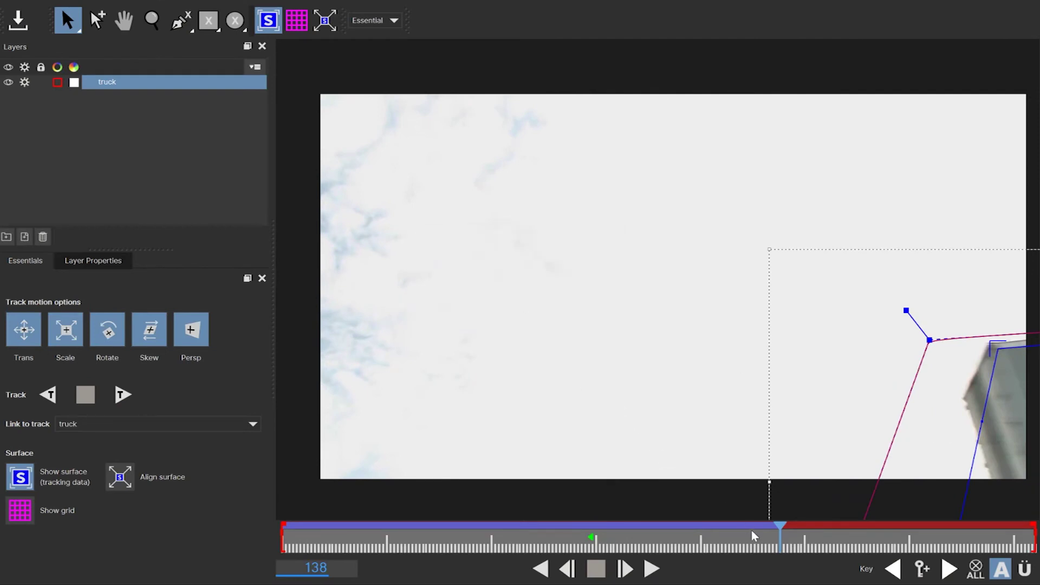
left_click_drag(774, 530, 778, 526)
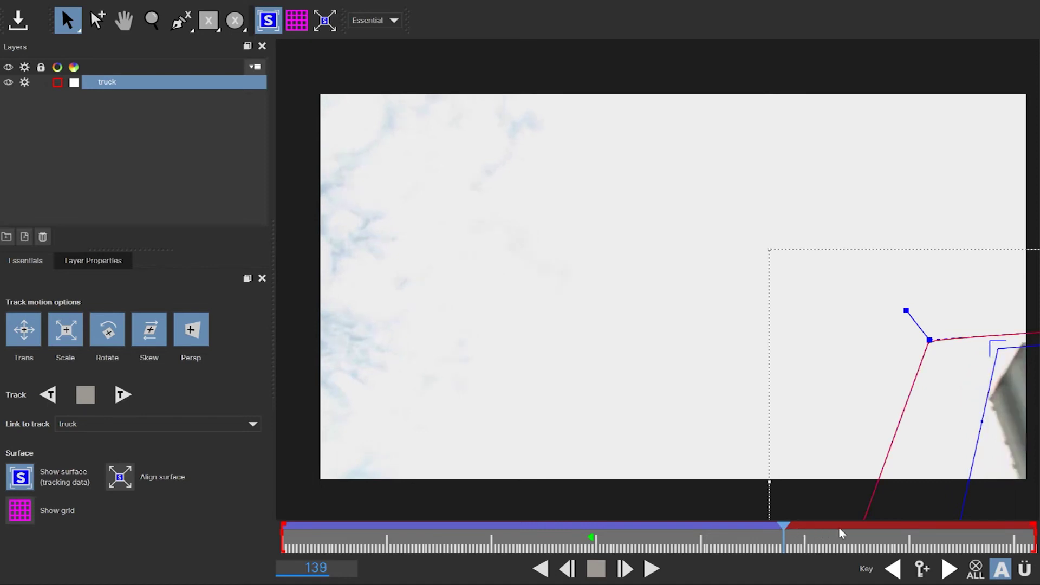
key("Right")
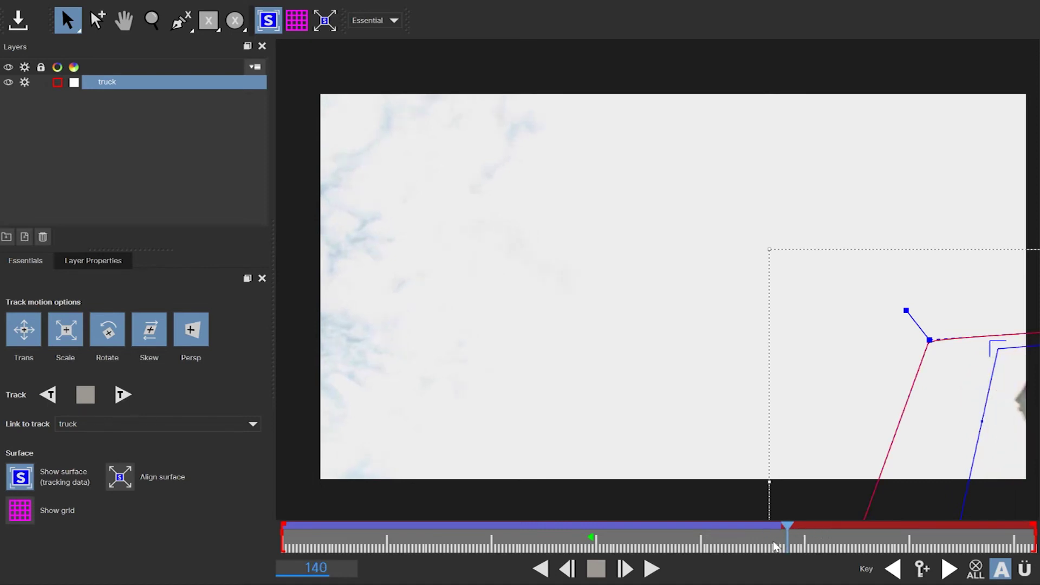
left_click_drag(775, 545, 267, 539)
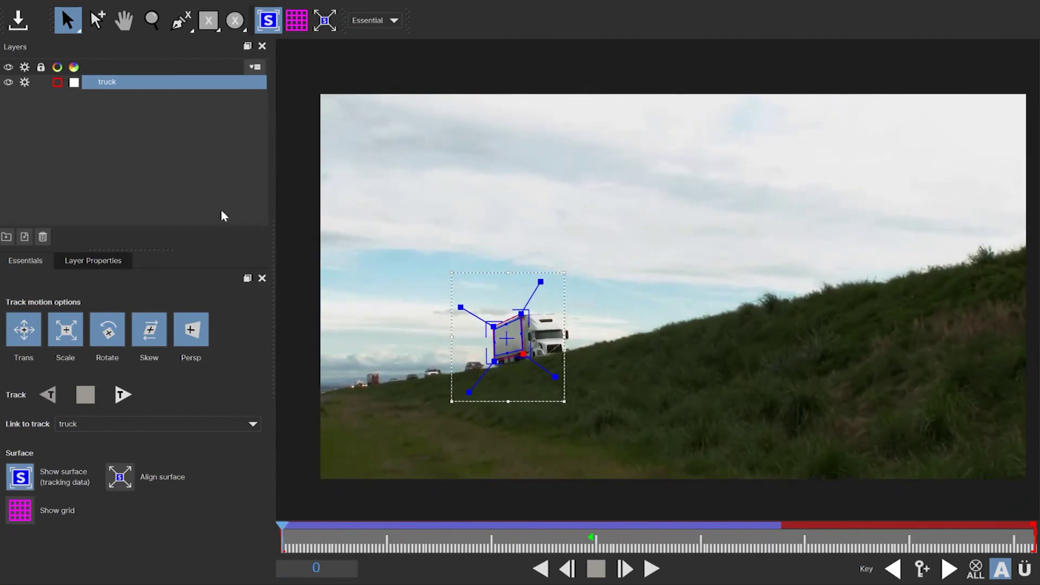
left_click(12, 1)
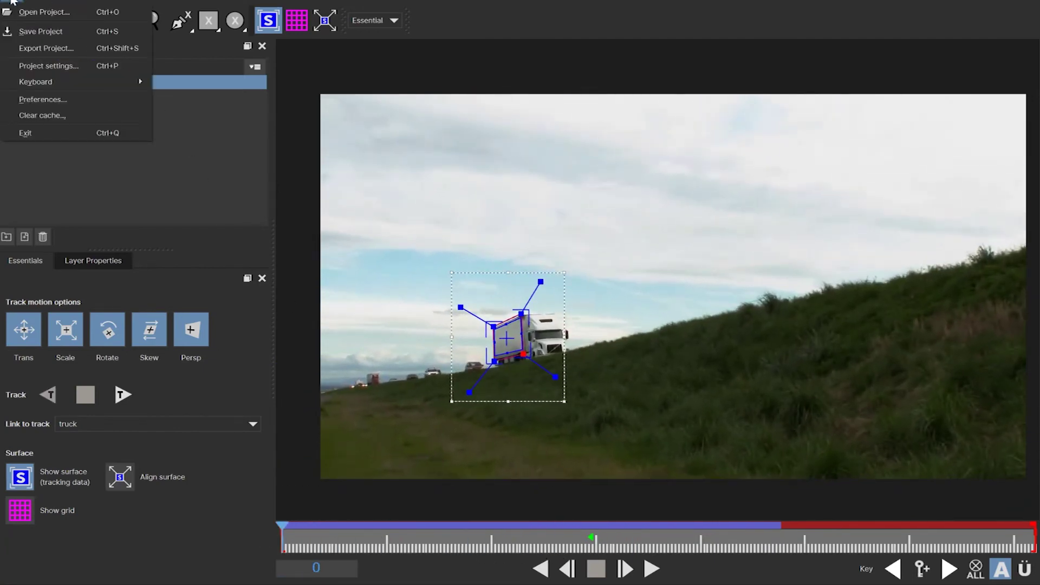
left_click(25, 31)
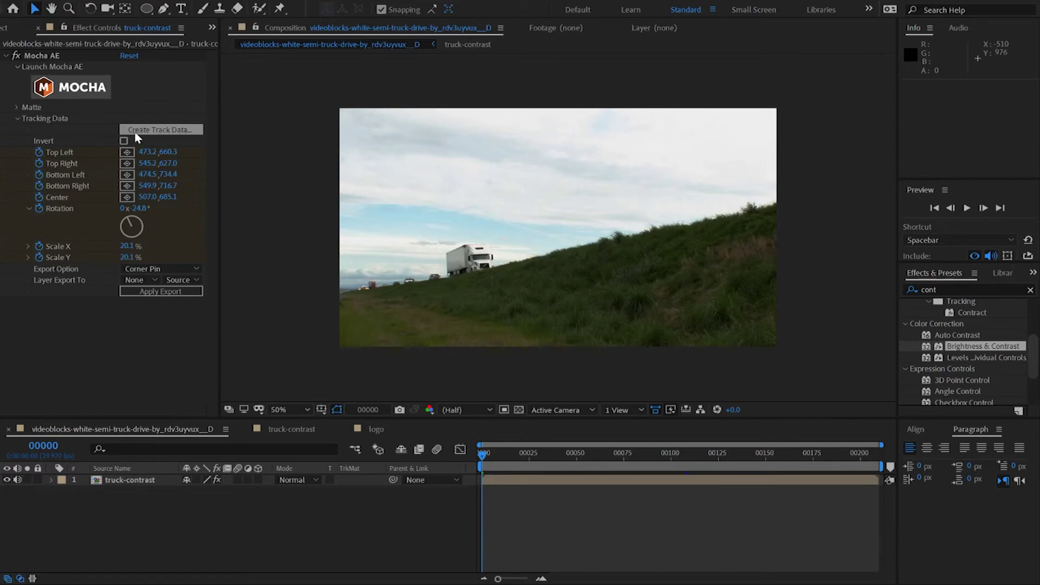
Generate tracking data from the Mocha truck layer into the Mocha AE effect on truck-contrast.
left_click(180, 135)
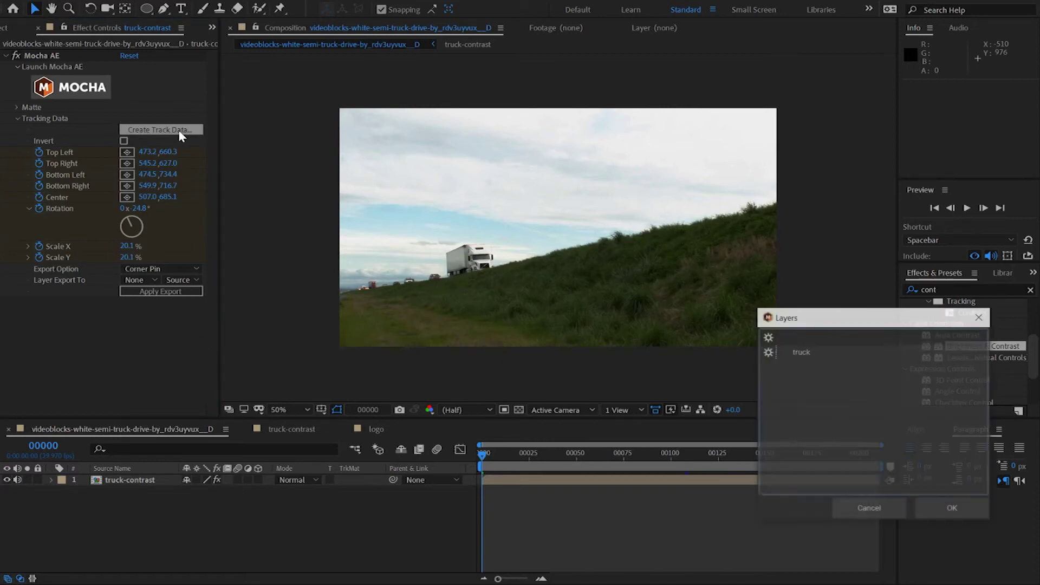
left_click(802, 355)
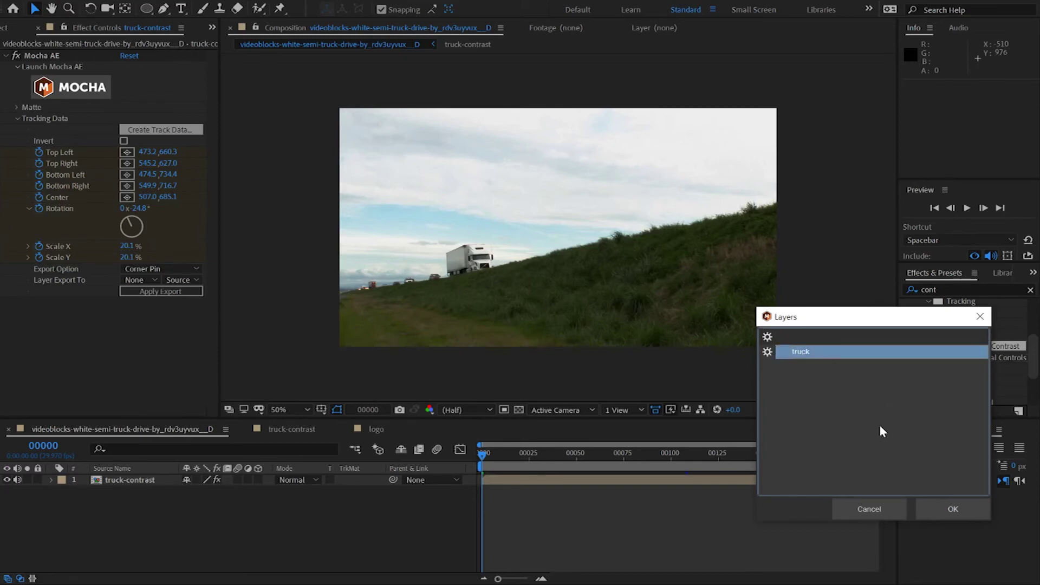
left_click(959, 509)
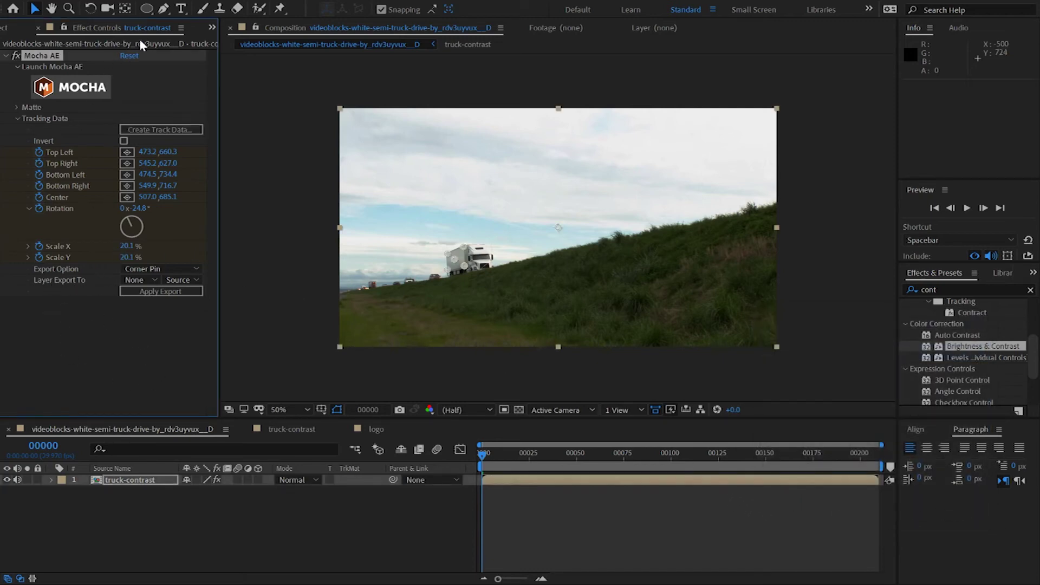
left_click(212, 27)
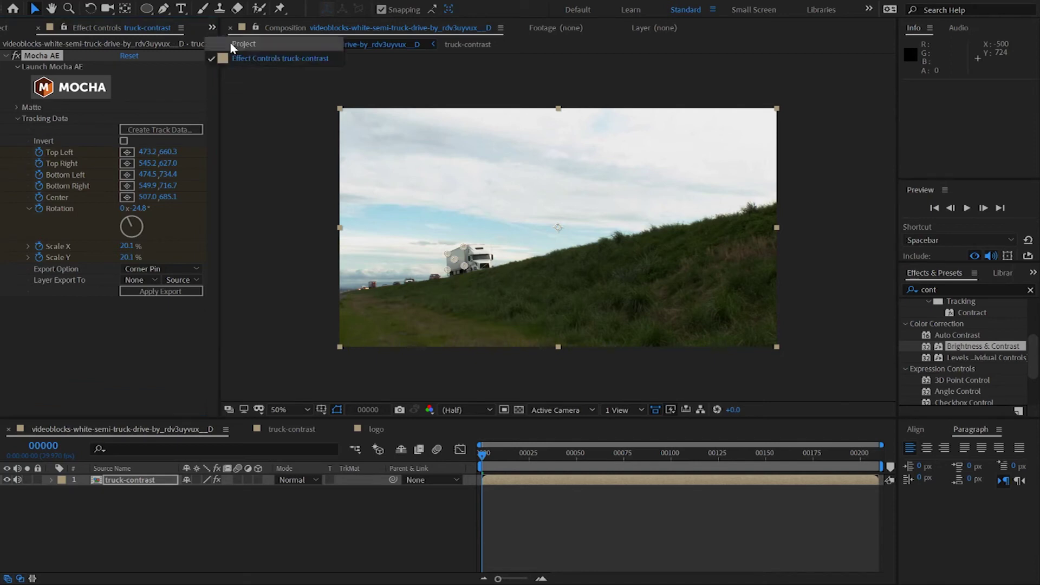
Place the logo comp as layer 1 above truck-contrast in the truck composition.
left_click(230, 41)
left_click_drag(15, 164, 19, 477)
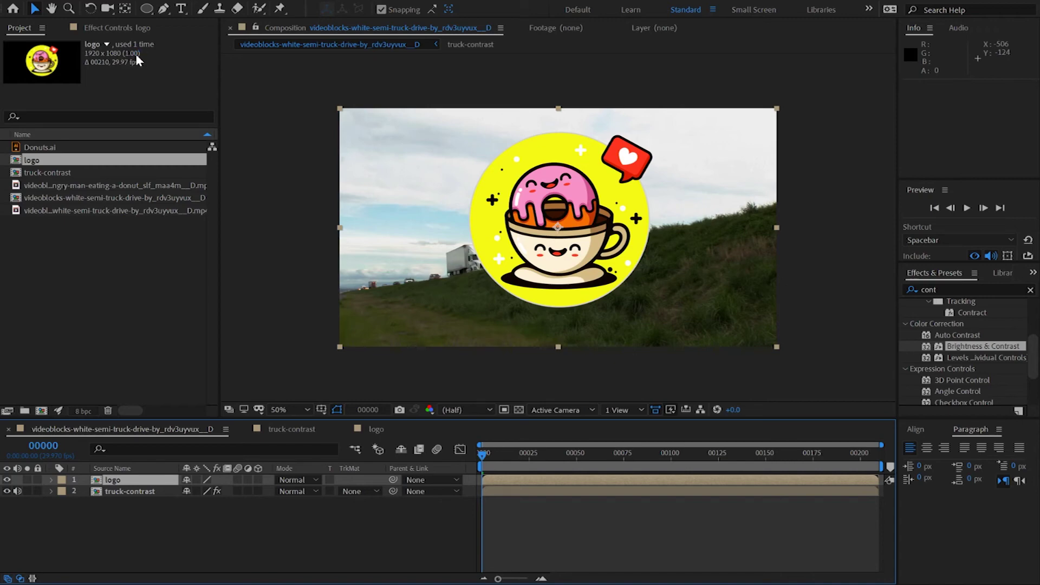
left_click(128, 492)
left_click(42, 201)
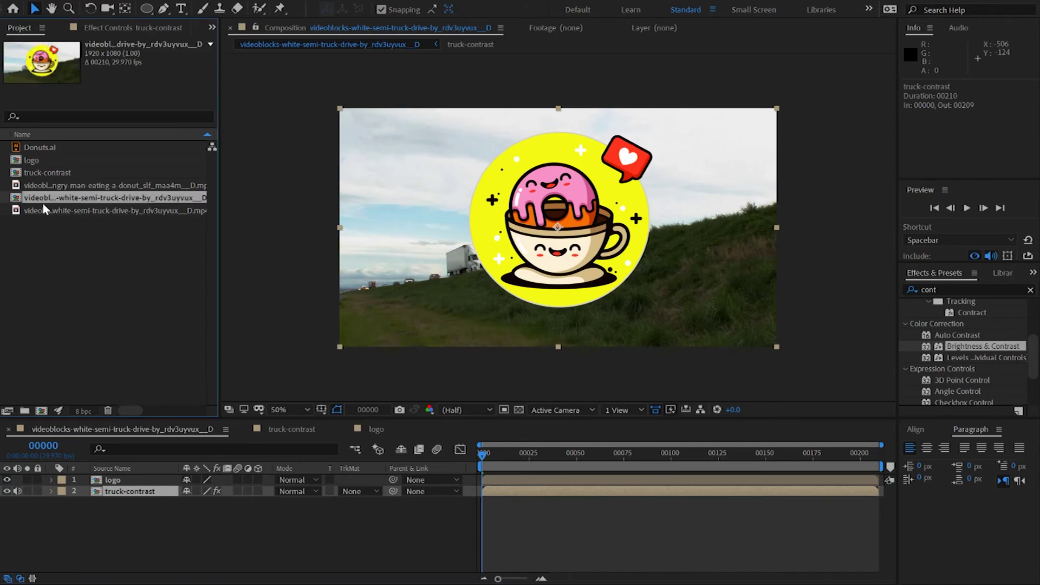
left_click(45, 211)
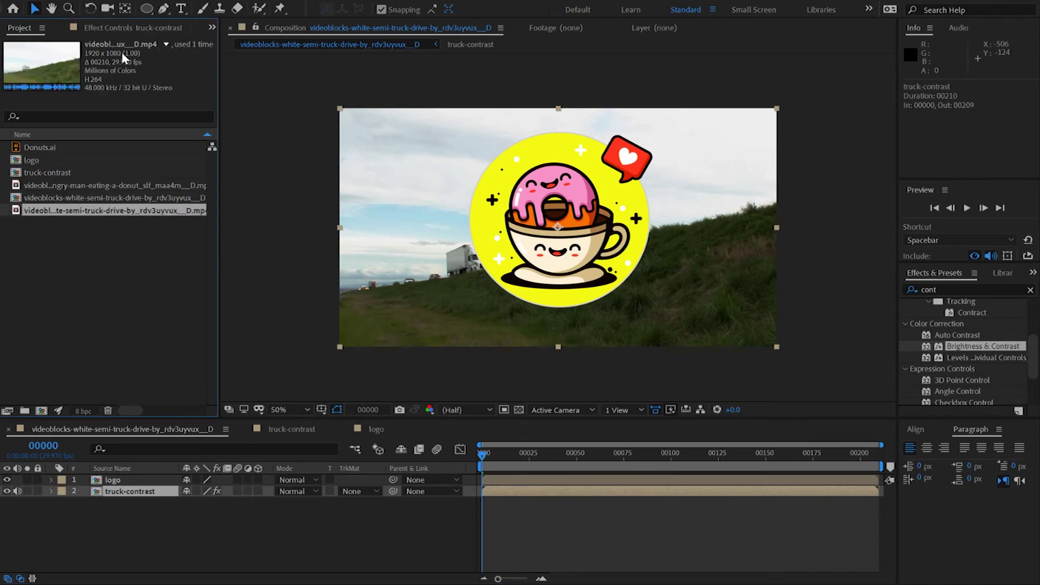
left_click(43, 173)
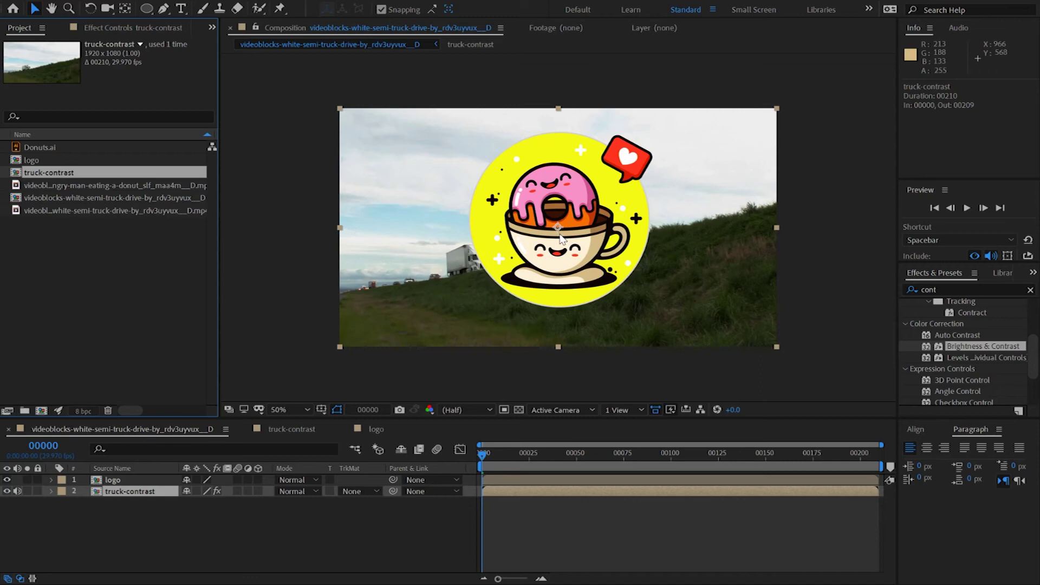
key("Up")
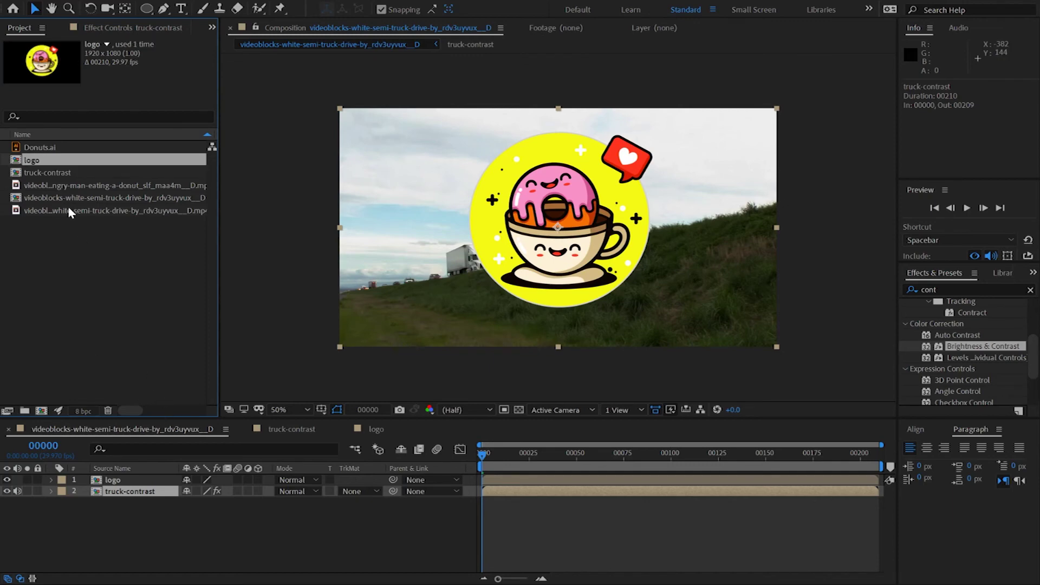
left_click(129, 28)
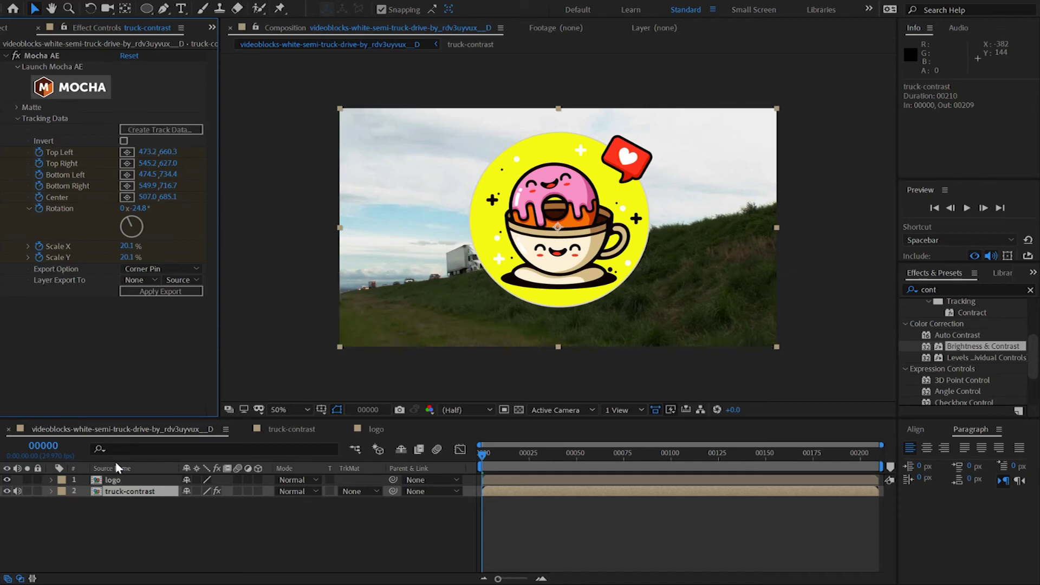
Set Layer Export To to '1. logo' and apply the corner-pin export.
left_click(134, 280)
left_click(134, 280)
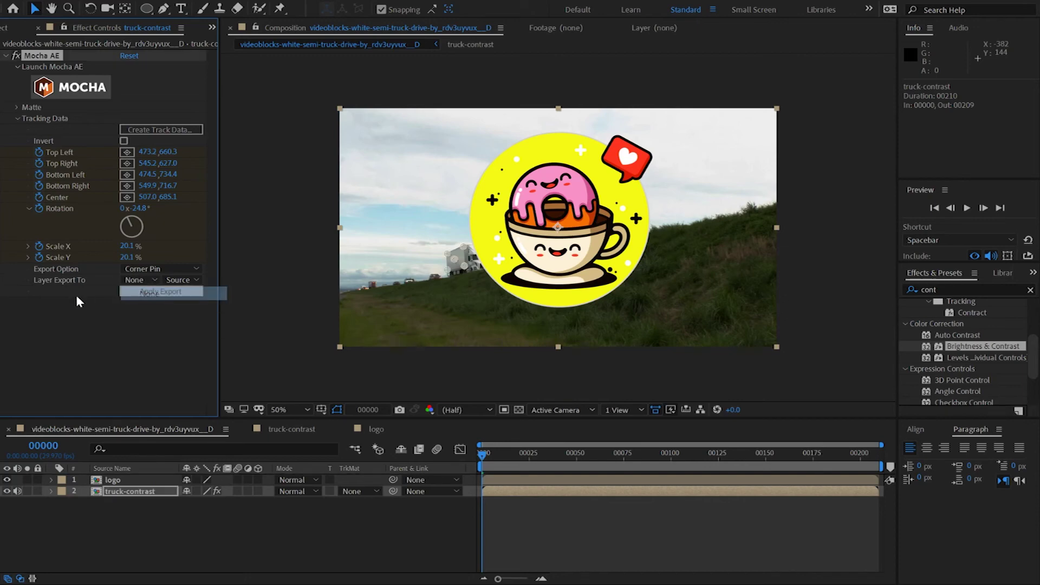
left_click(135, 282)
left_click(153, 311)
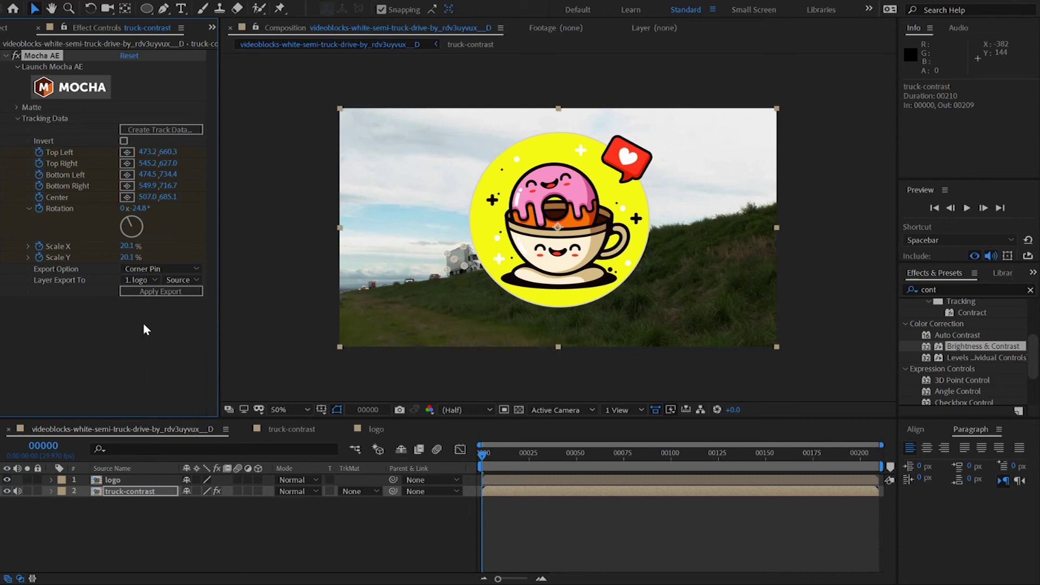
left_click(475, 458)
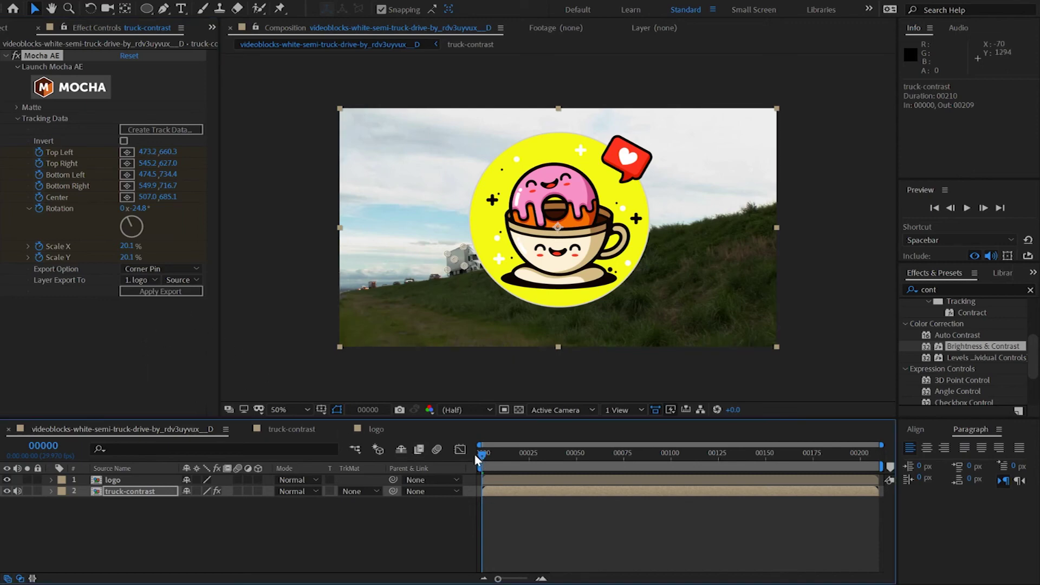
left_click(137, 292)
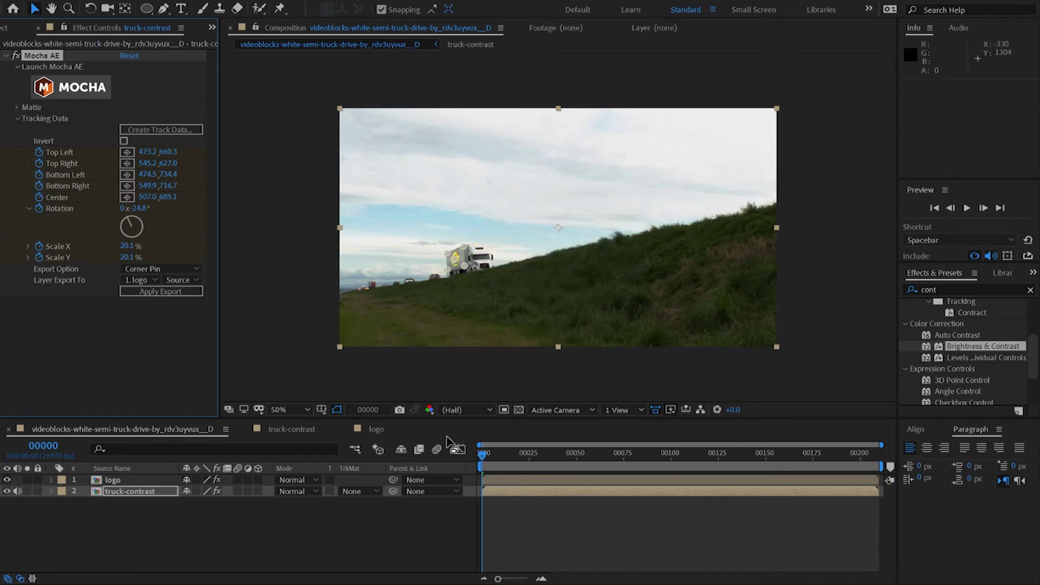
Preview the tracked logo, checking frames 89 and 117 on the trailer.
key("space")
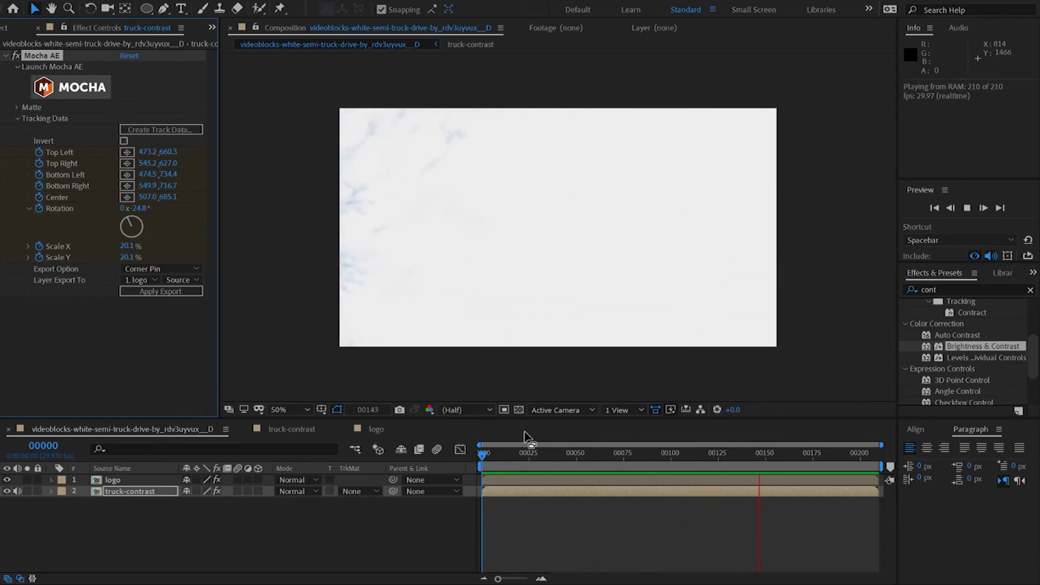
left_click(651, 453)
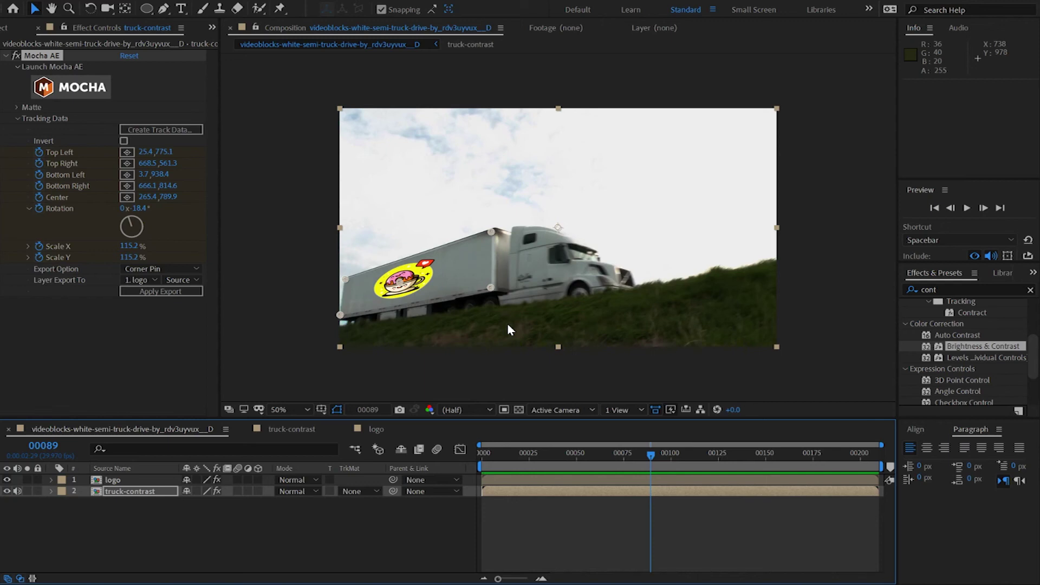
left_click_drag(653, 459, 703, 457)
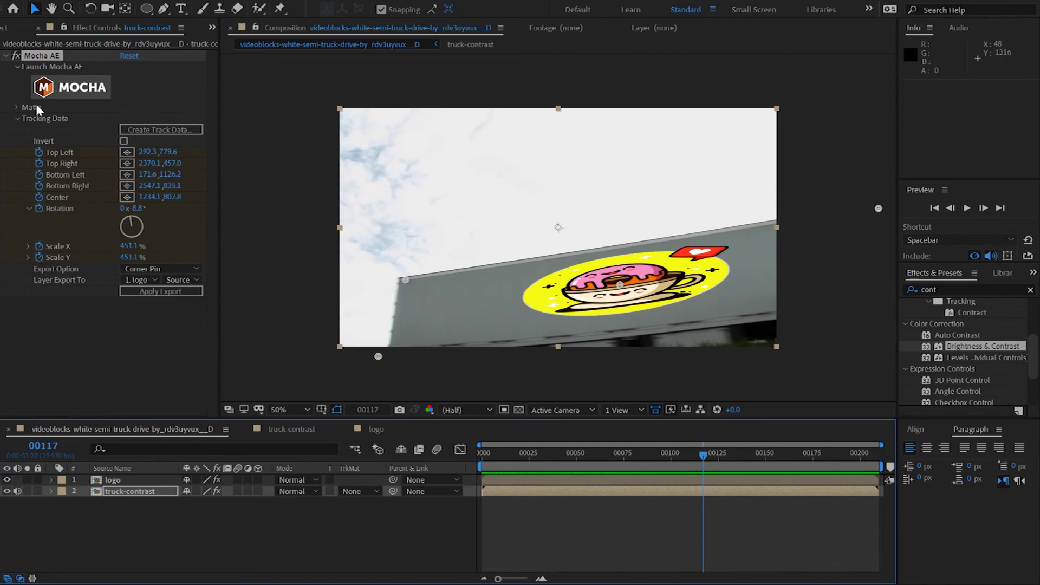
left_click(5, 28)
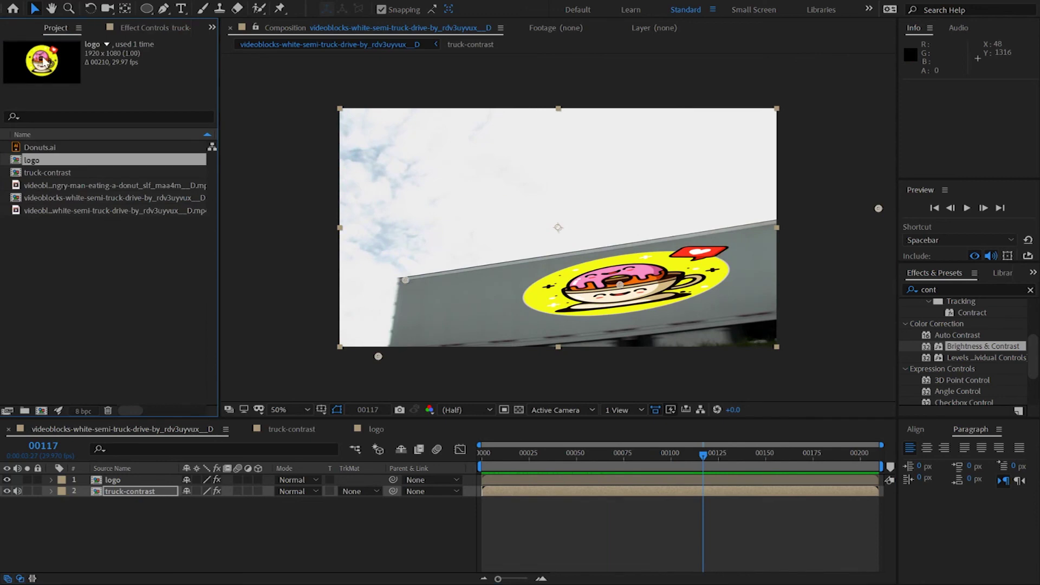
Squeeze the Donuts.ai artwork to 33% by 58% and check it at frame 105.
double_click(21, 161)
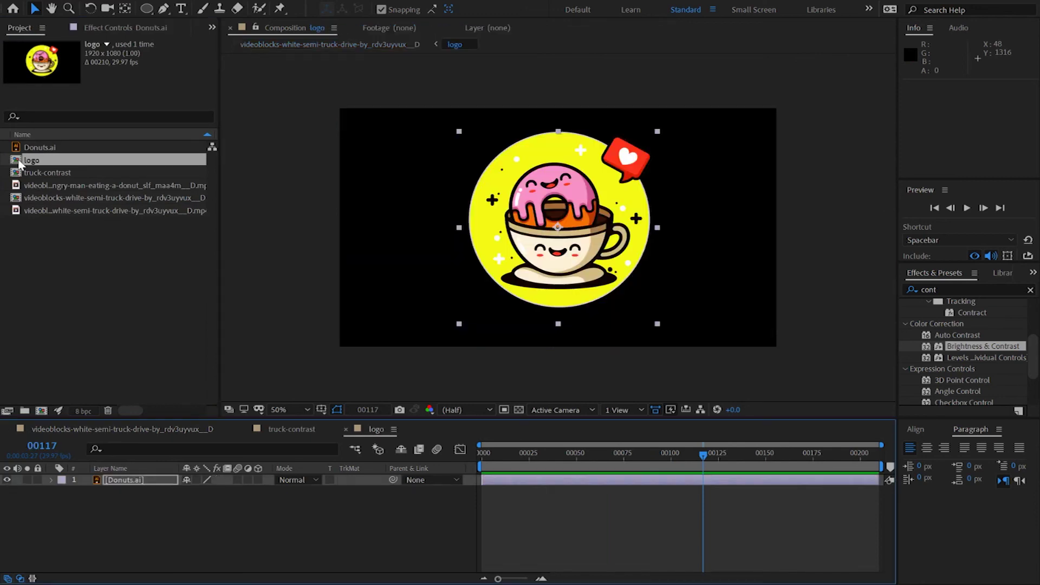
left_click_drag(459, 229, 503, 233)
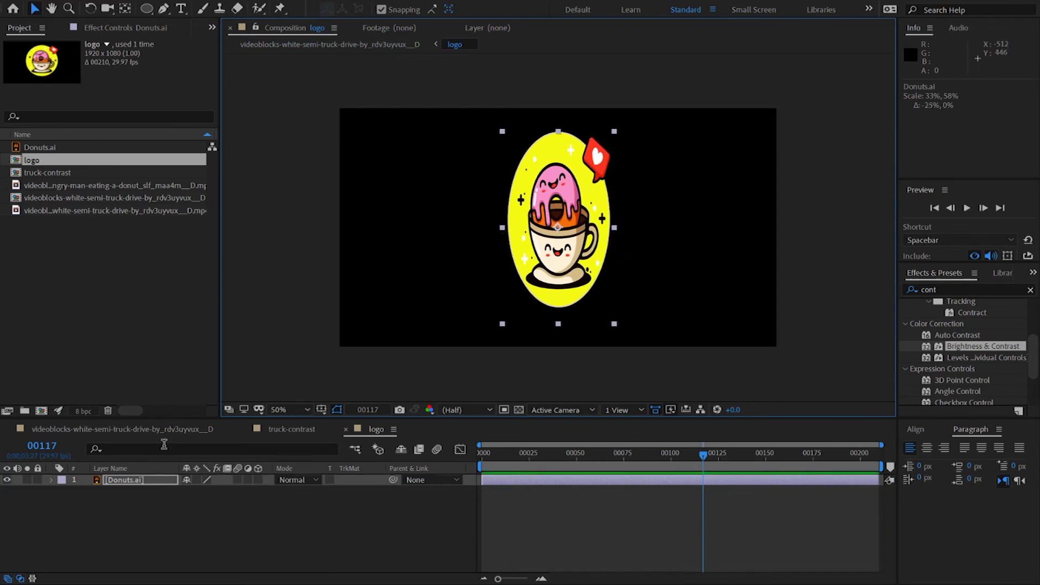
left_click(142, 428)
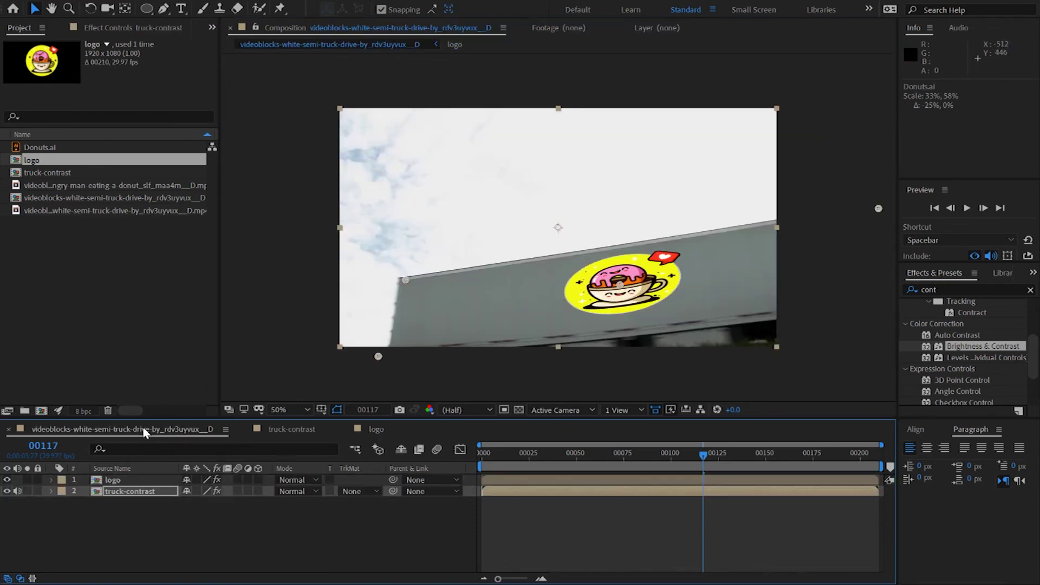
left_click_drag(700, 455, 683, 432)
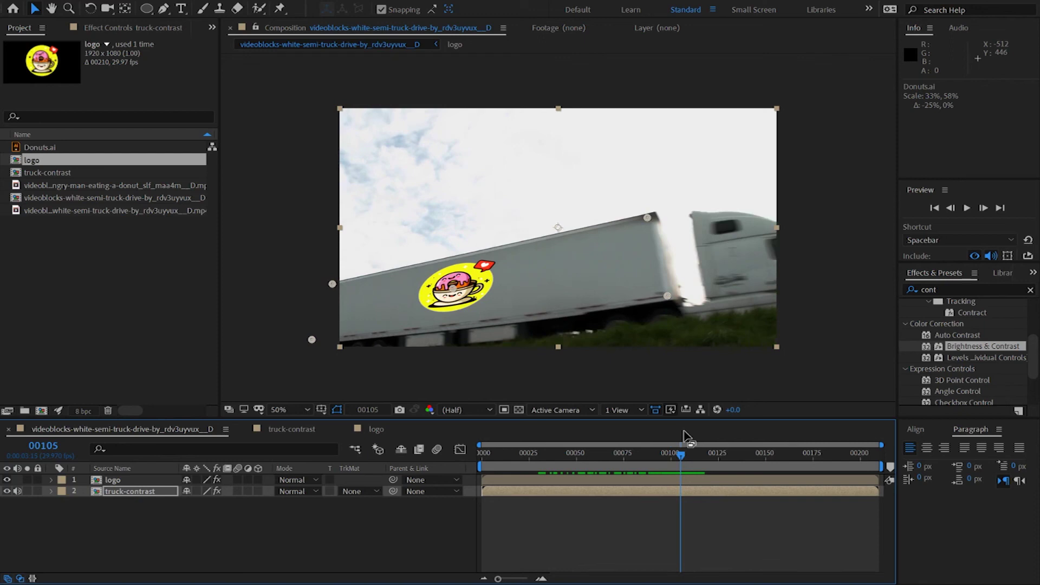
Preview the truck comp from frame 35 to a close-up, then reopen the logo comp.
left_click_drag(681, 455, 450, 459)
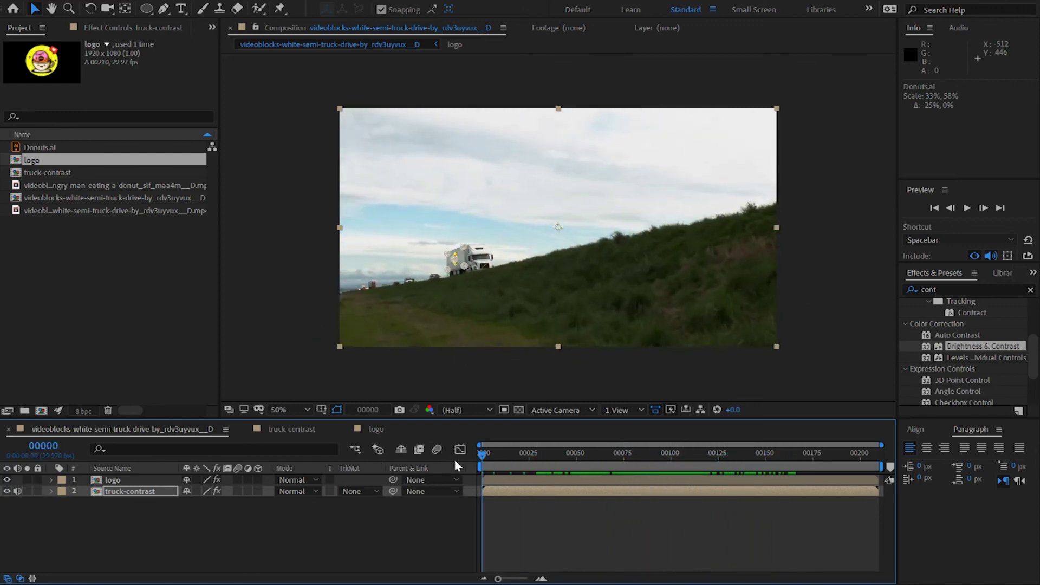
key("space")
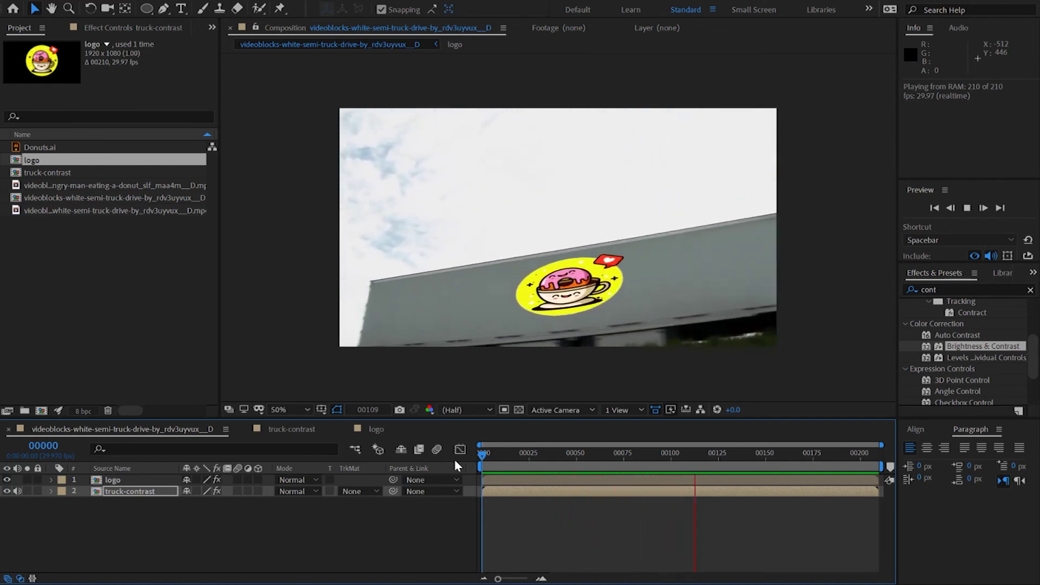
left_click_drag(482, 452, 702, 453)
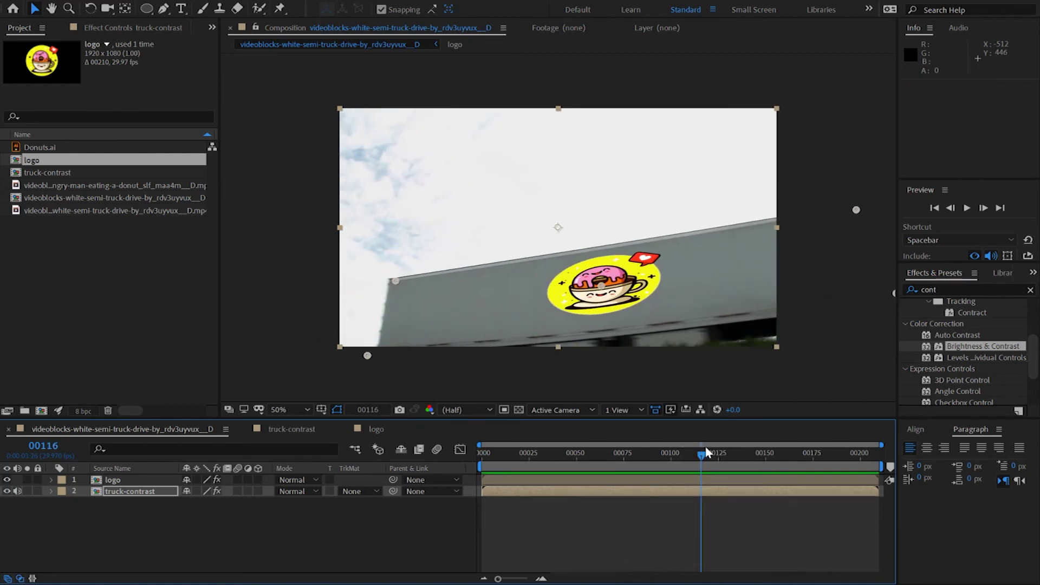
double_click(18, 160)
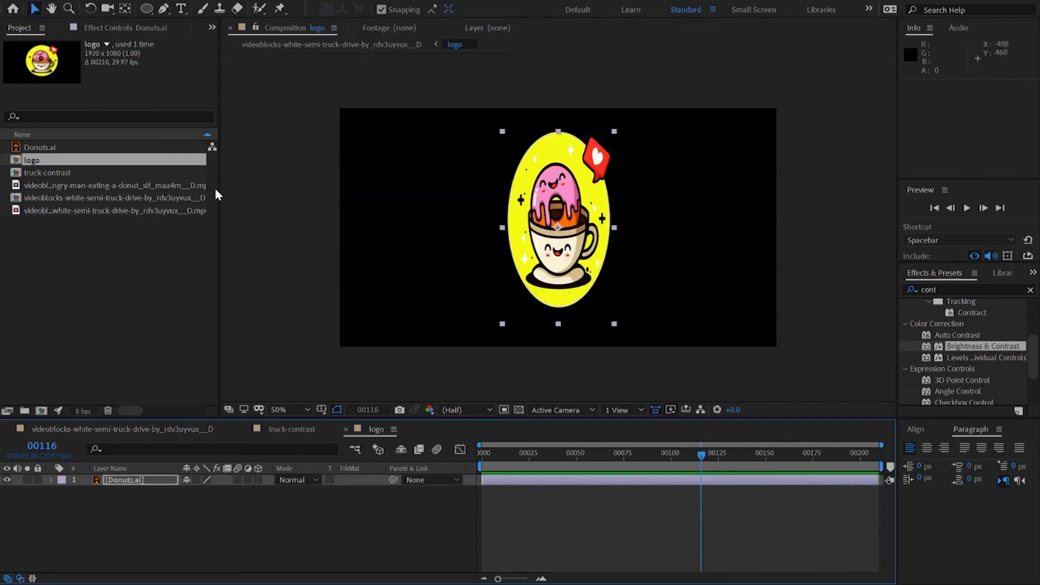
Narrow the Donuts.ai artwork further to 20% by 58% and return to the truck comp.
left_click_drag(616, 229, 593, 230)
left_click(141, 431)
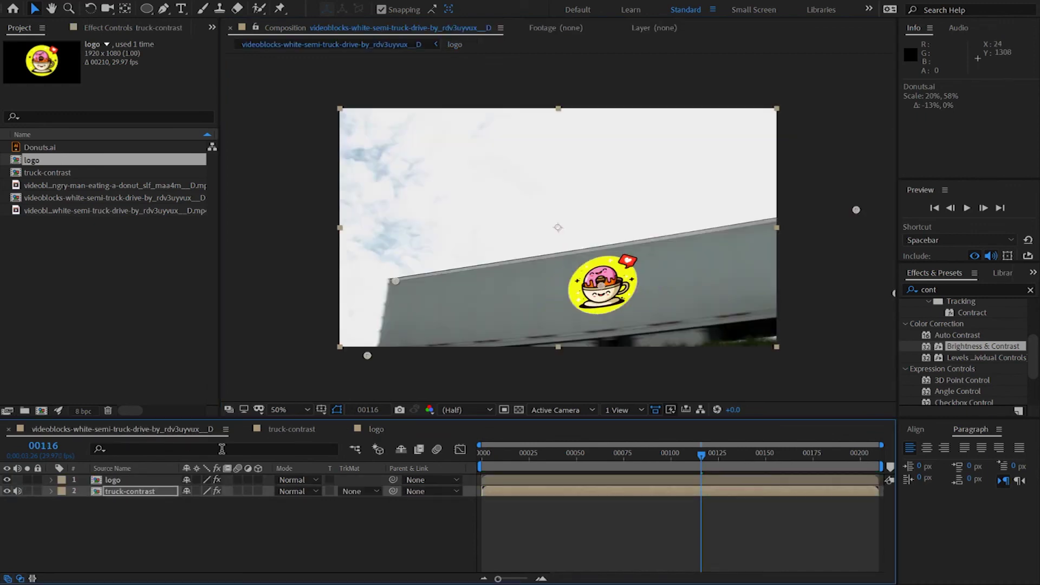